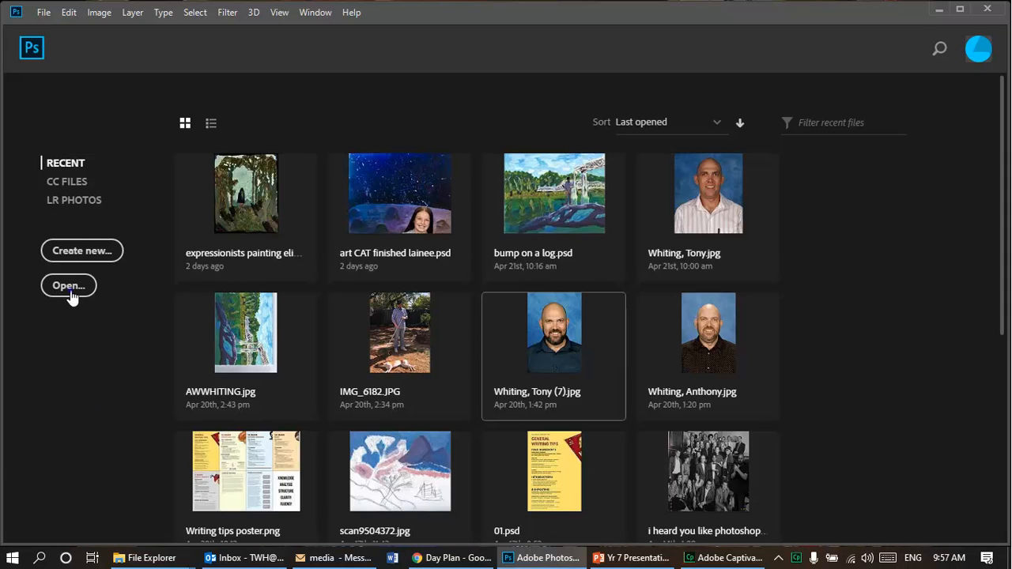
- Open IMG_6175.JPG, IMG_6182.JPG and IMG_6196.JPG together from the "for 7 photos" folder on the Desktop
click(69, 287)
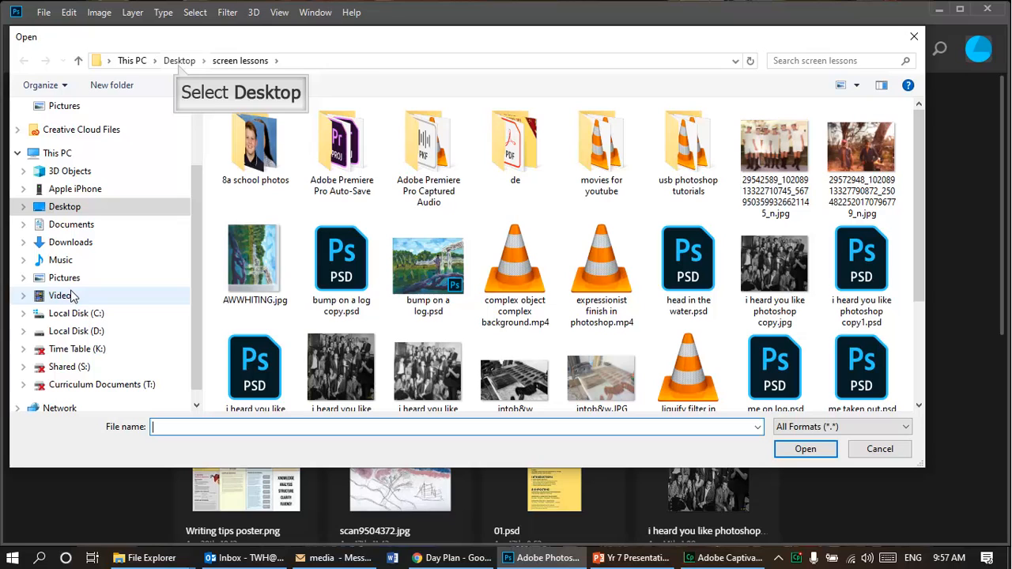
click(179, 68)
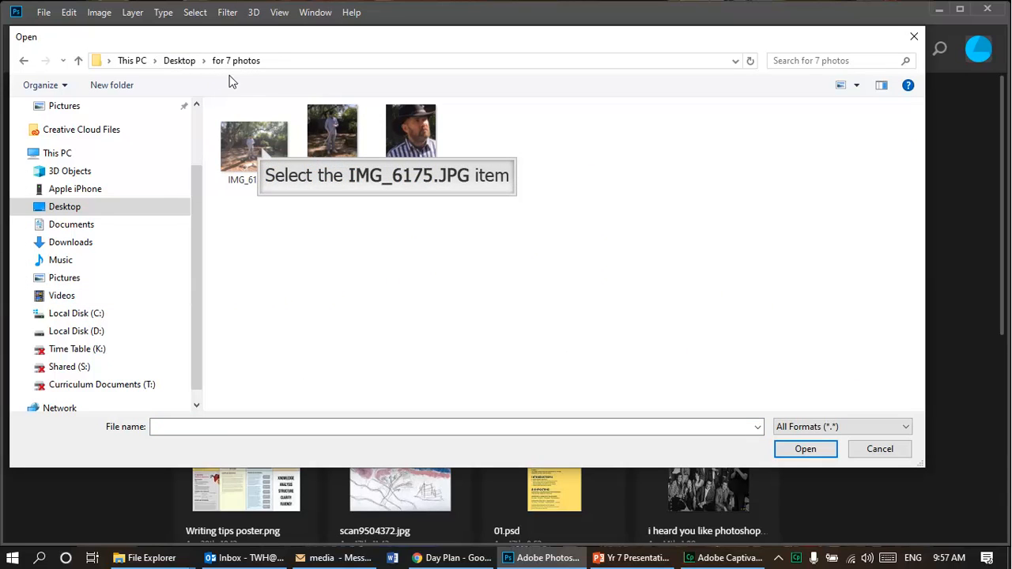
click(262, 147)
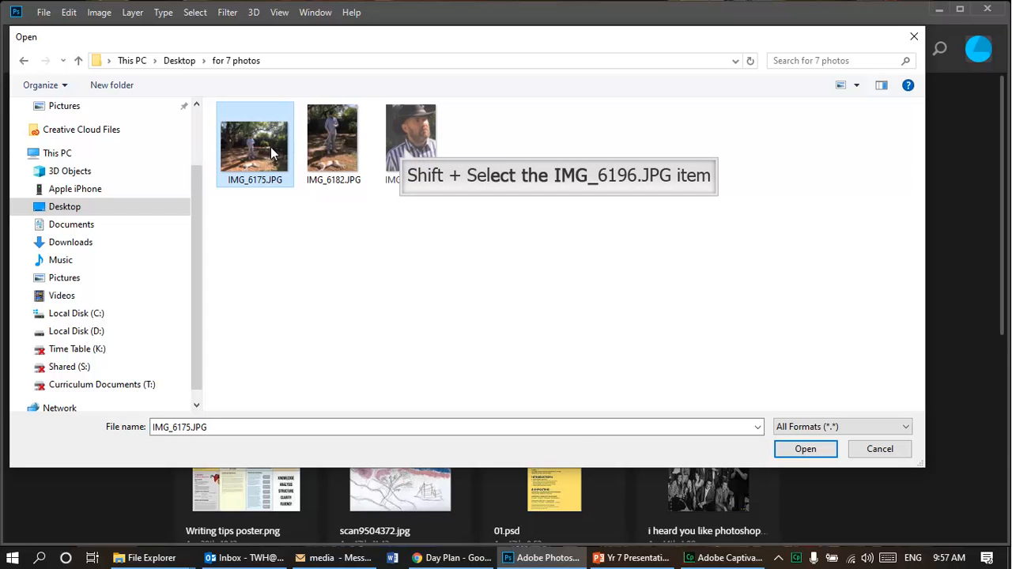
shift+click(404, 148)
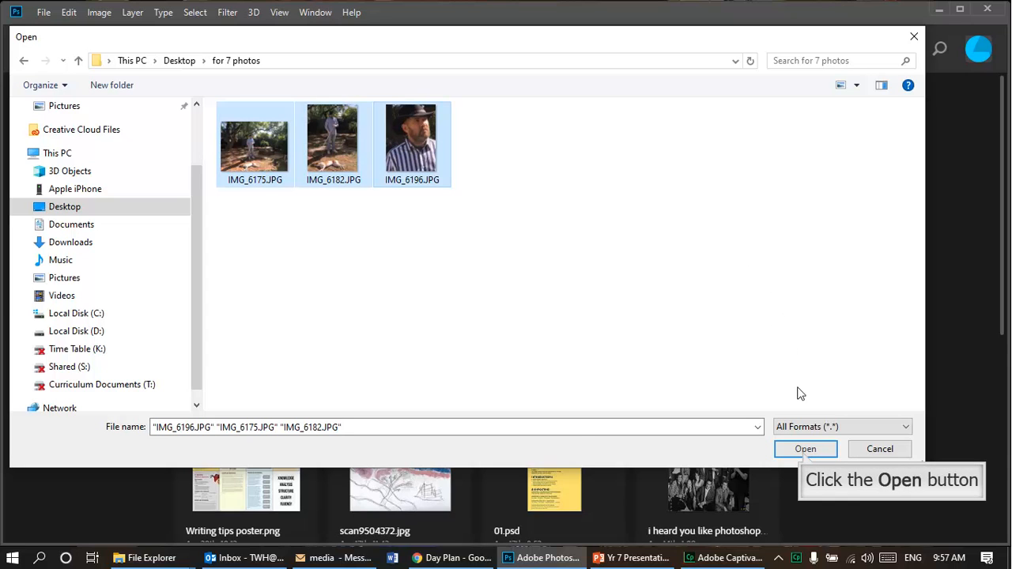
click(804, 449)
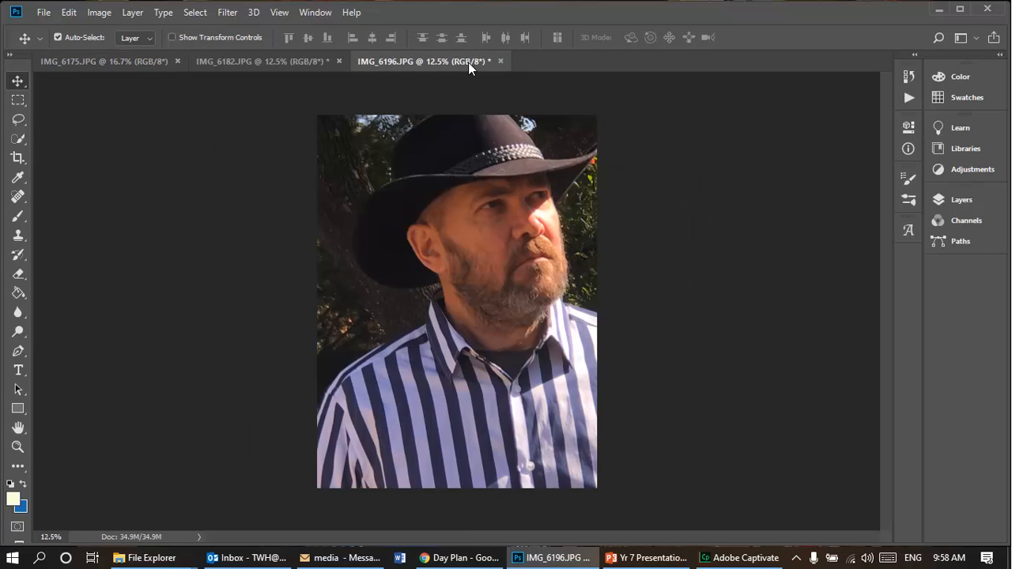
- View the three opened photos IMG_6175, IMG_6182 and IMG_6196 one after another
click(137, 59)
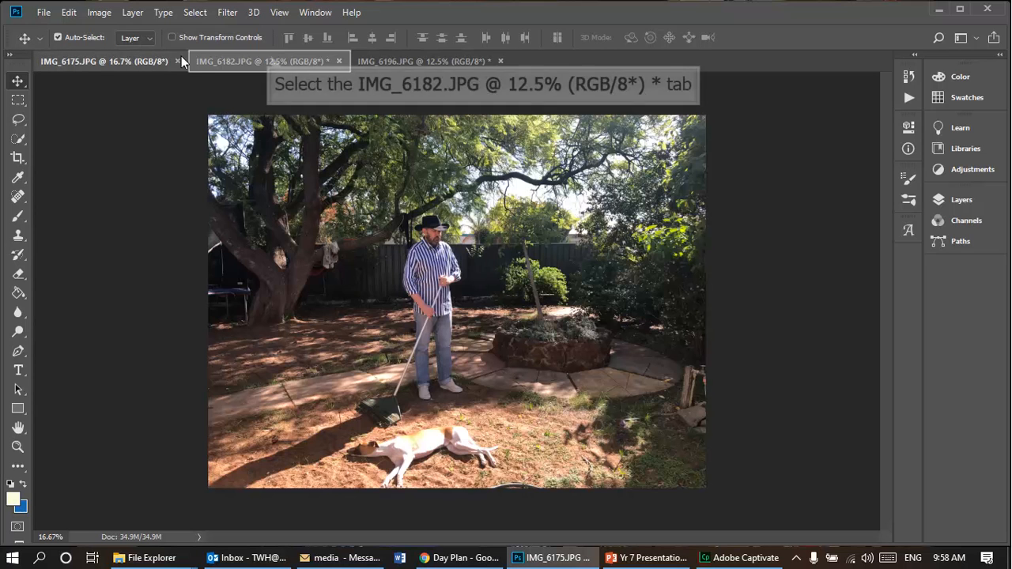
click(271, 58)
click(406, 59)
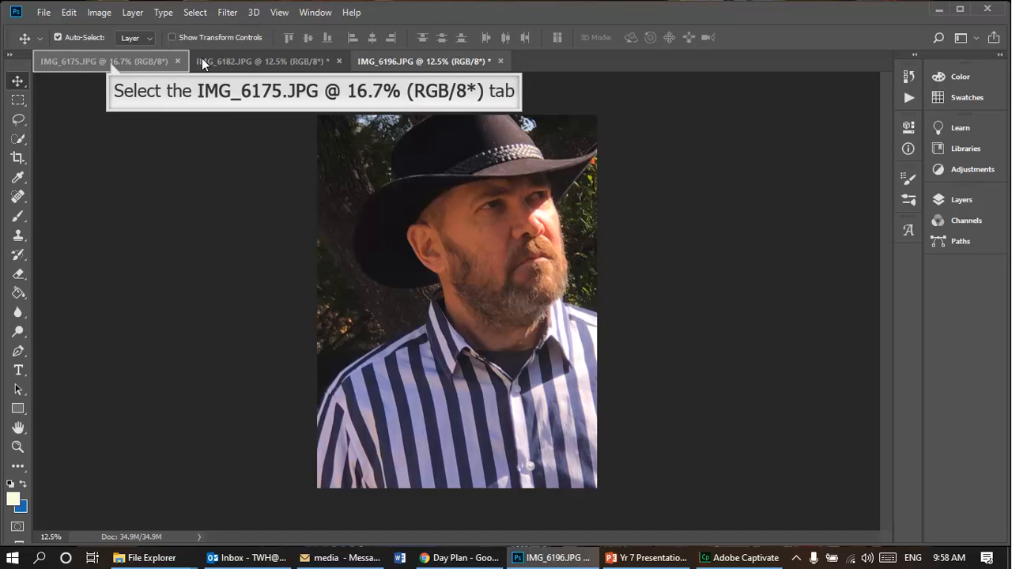
- Bring up the image size settings for IMG_6175.JPG and set the resolution to 144 pixels/inch
click(111, 62)
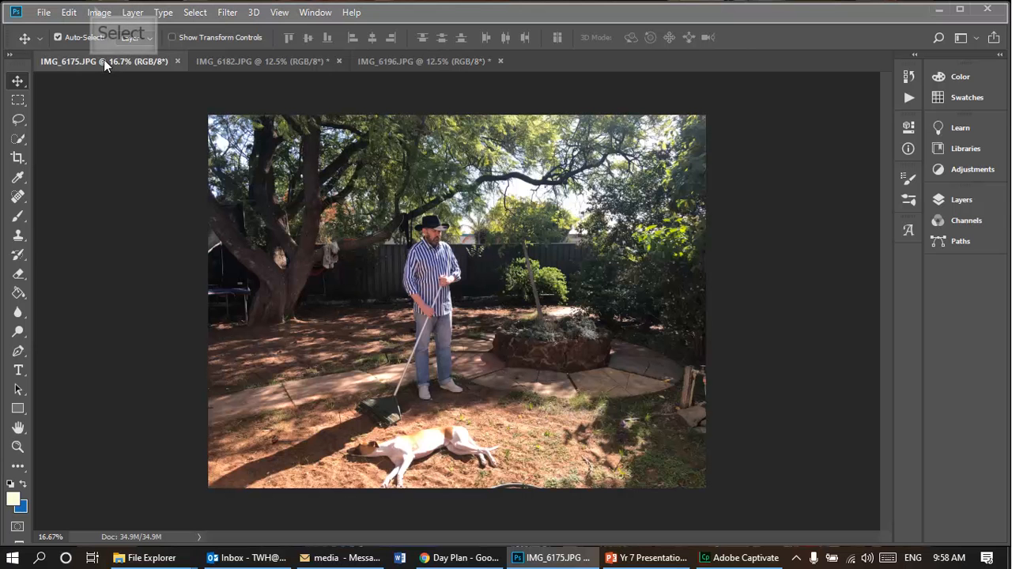
click(99, 14)
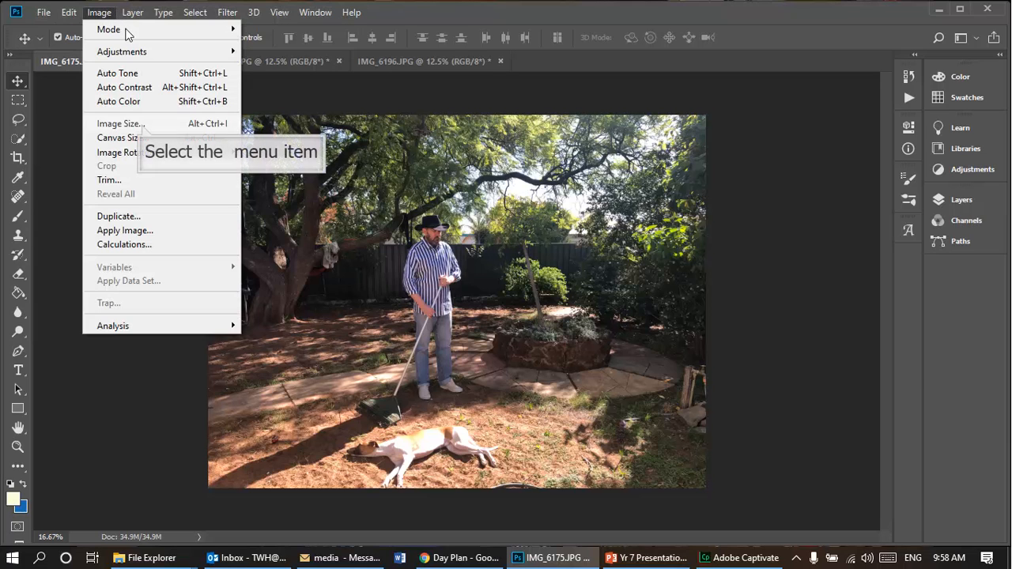
click(142, 124)
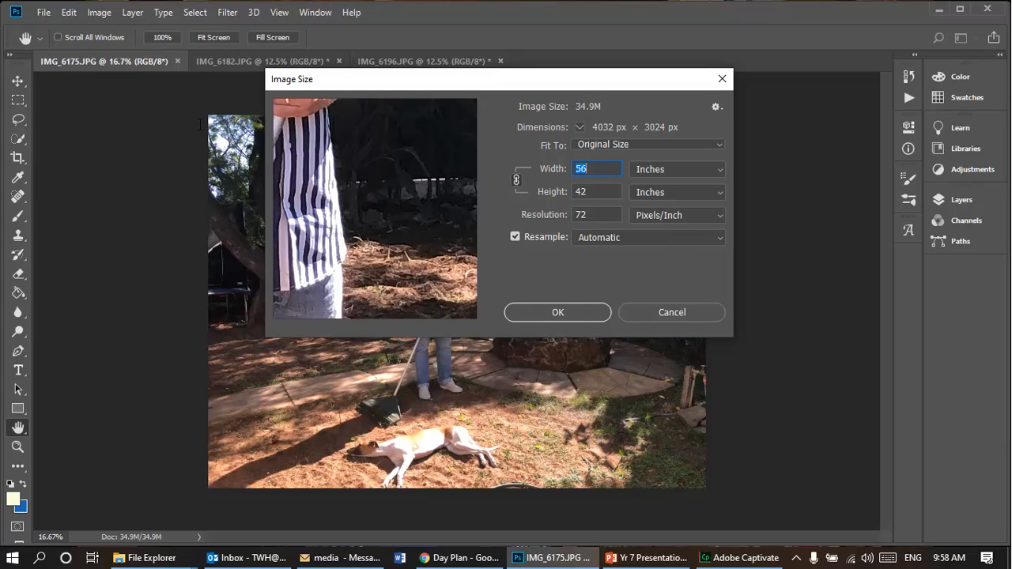
click(586, 214)
double_click(581, 215)
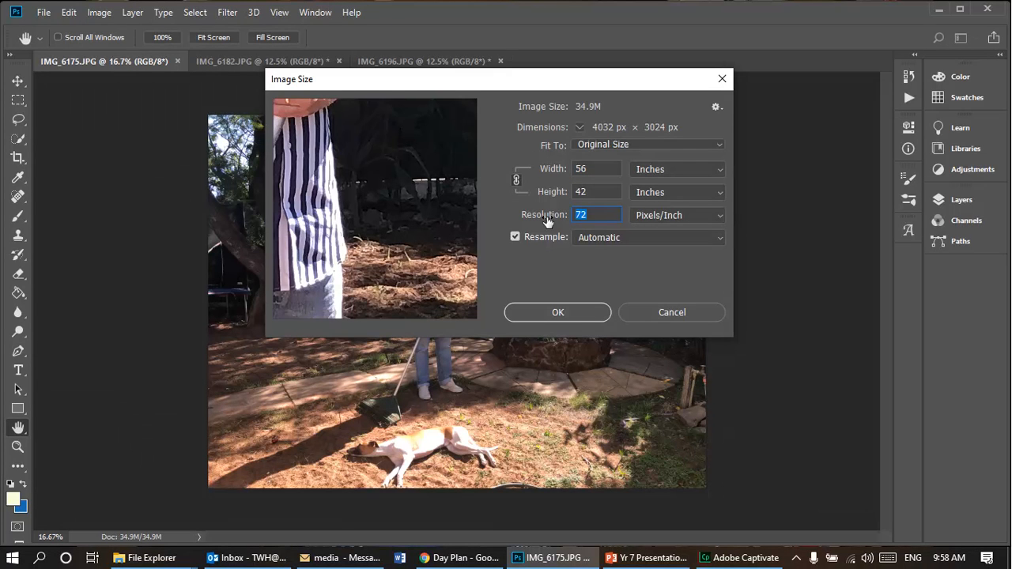
text(144)
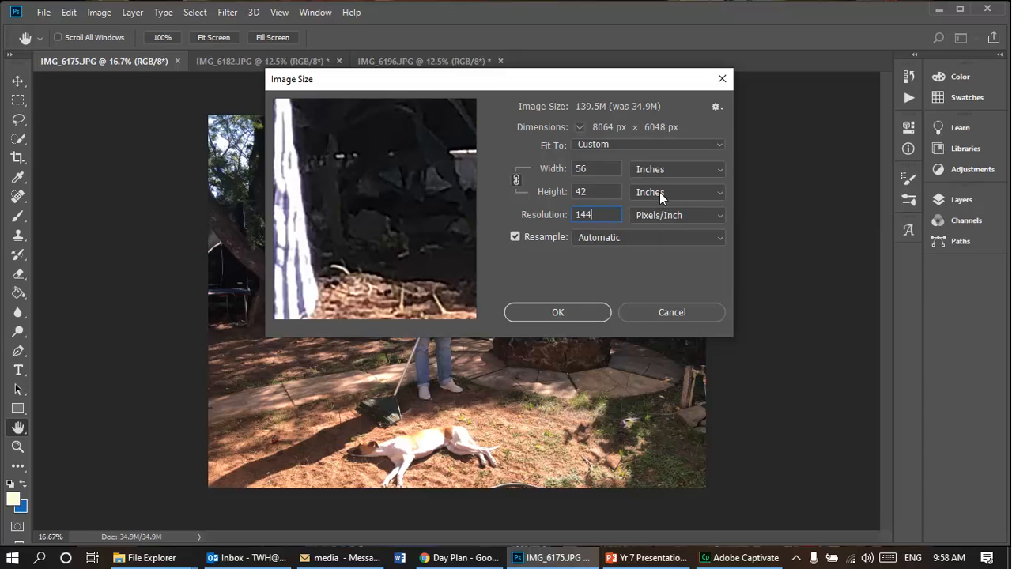
- Change the dimension units of IMG_6175.JPG to centimeters, set the width to 40 cm and apply the resize
click(667, 173)
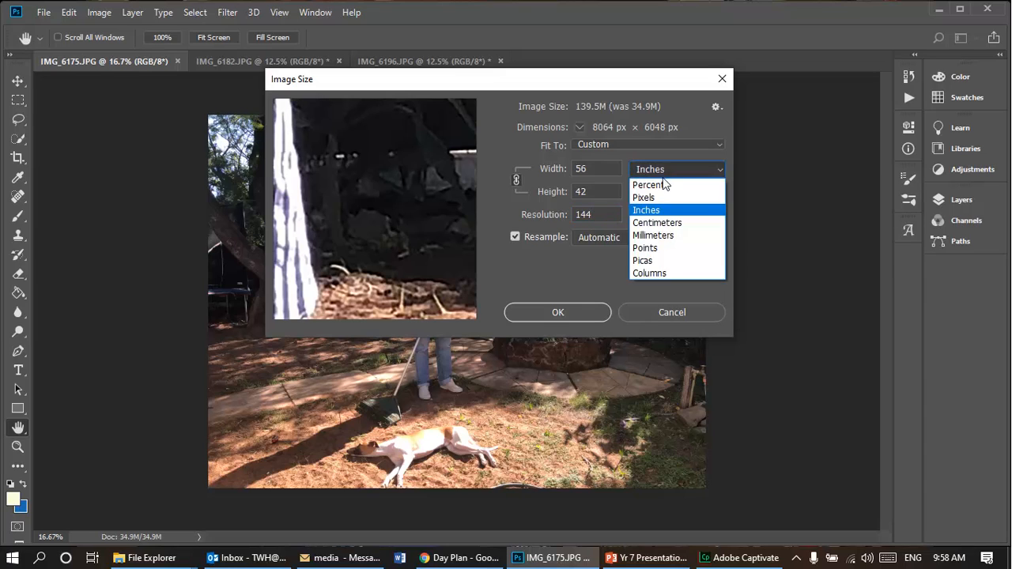
click(659, 223)
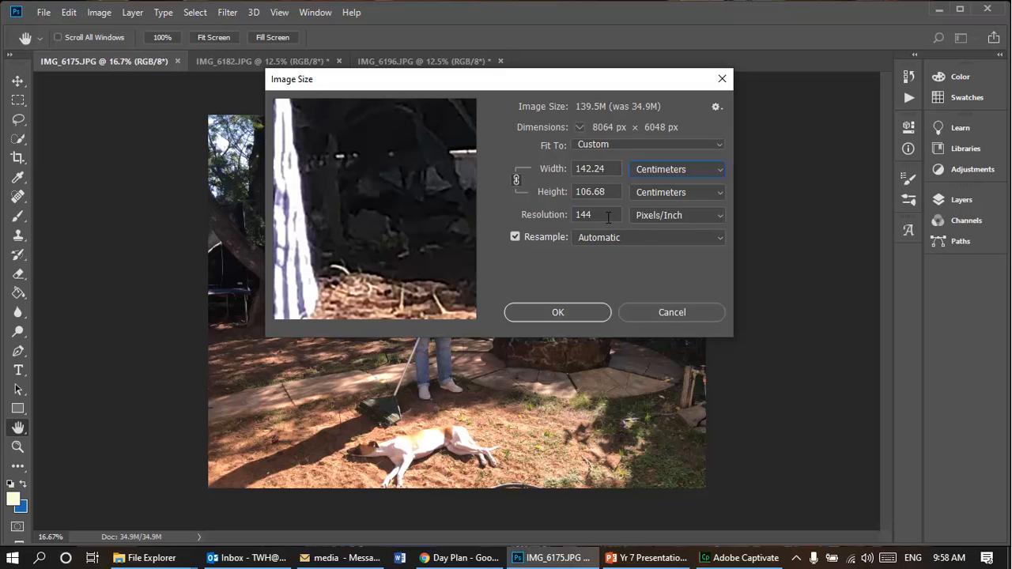
drag(577, 170, 622, 169)
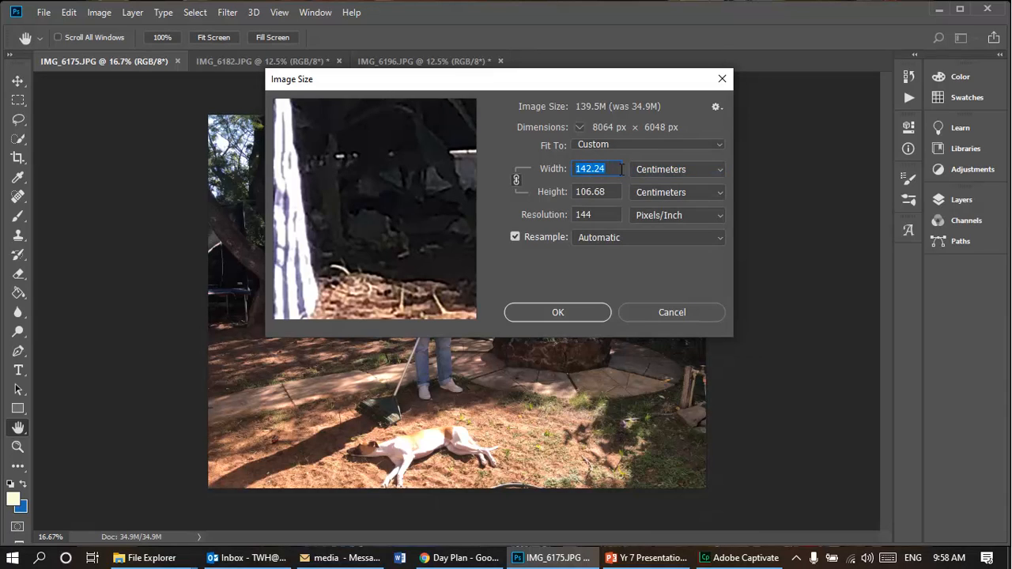
text(40)
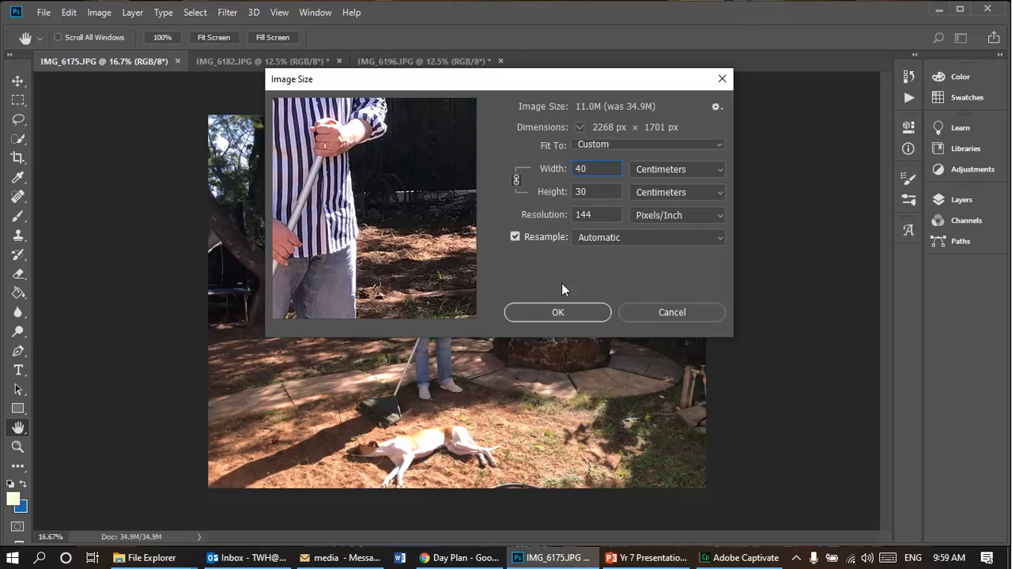
click(561, 313)
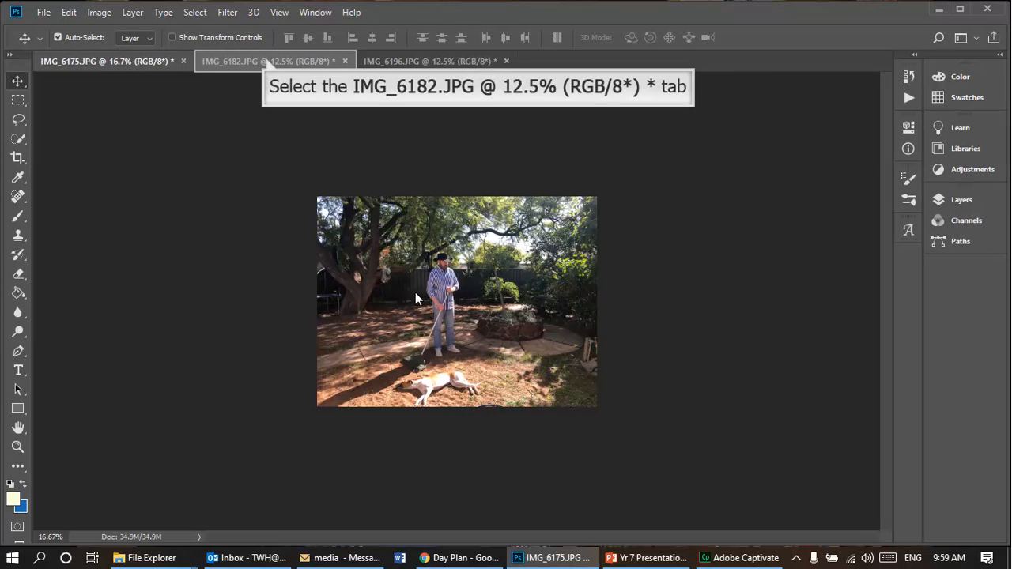
- Resize IMG_6182.JPG to a resolution of 144 pixels/inch and a height of 40 cm
click(267, 62)
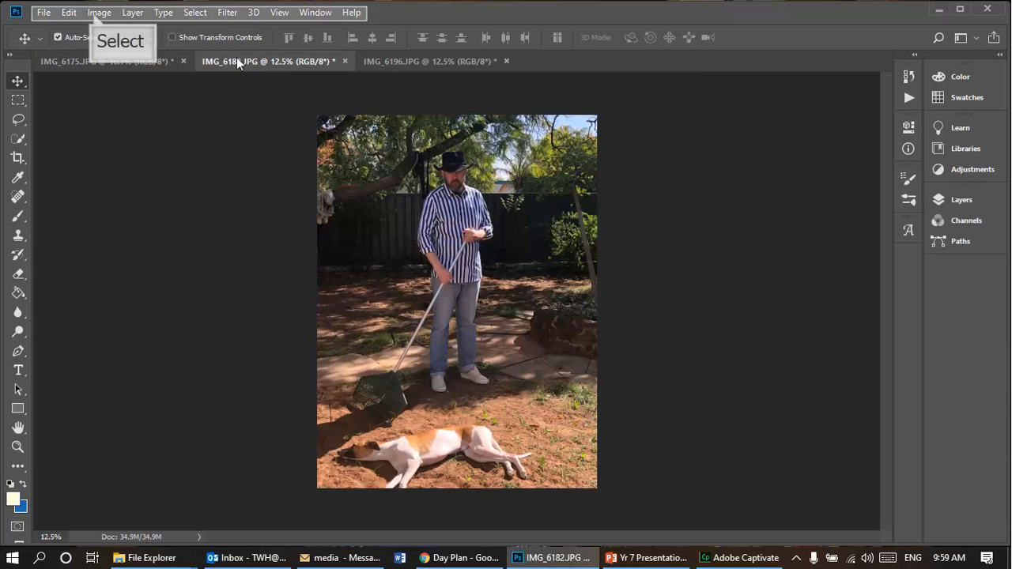
click(96, 13)
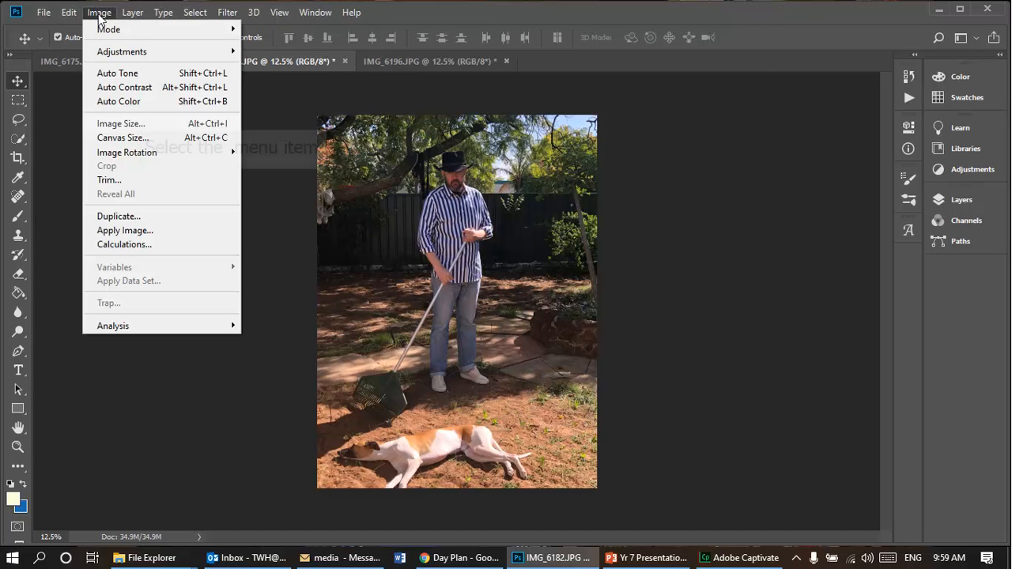
click(142, 125)
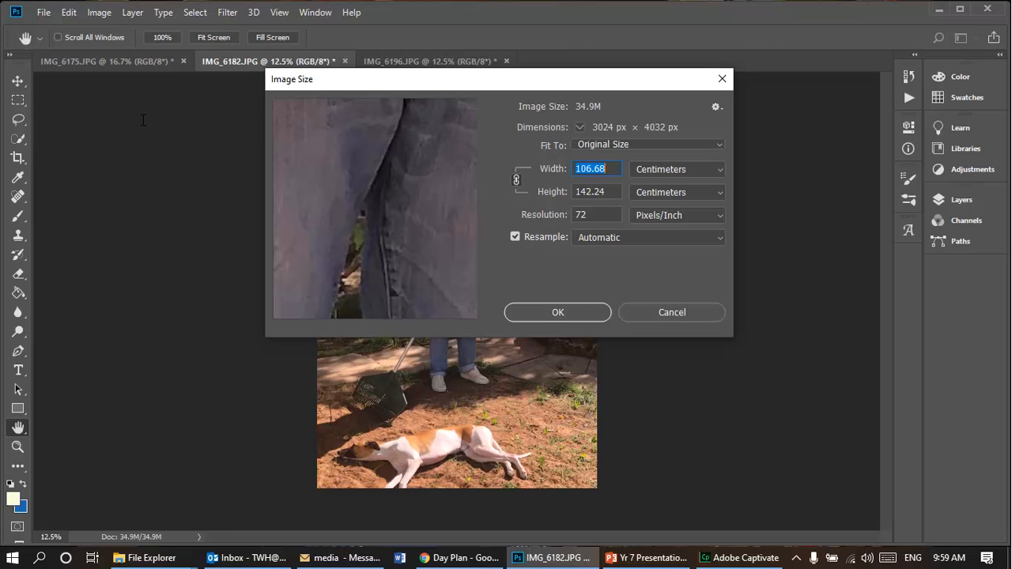
double_click(581, 218)
text(144)
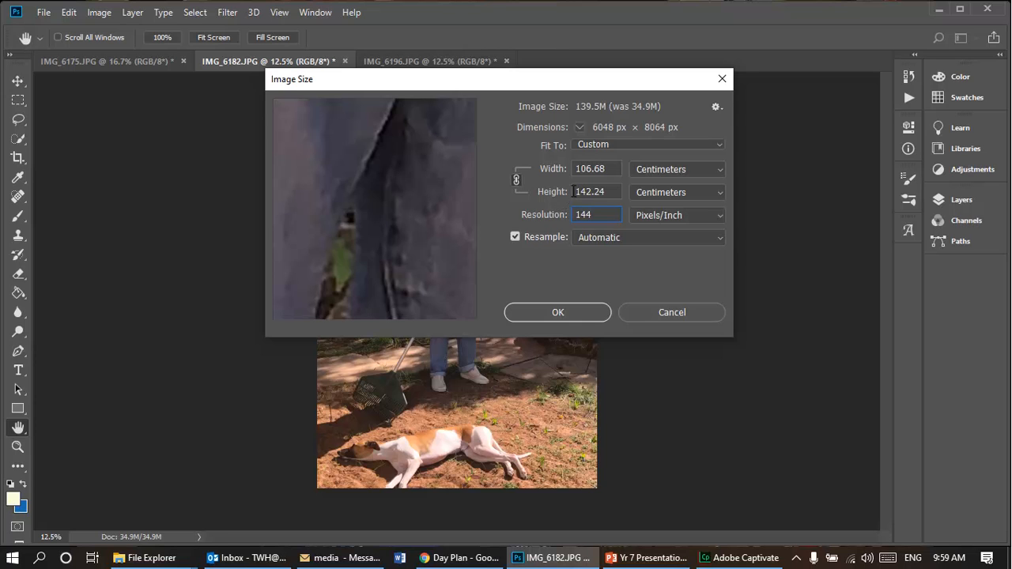
key(shift+Tab)
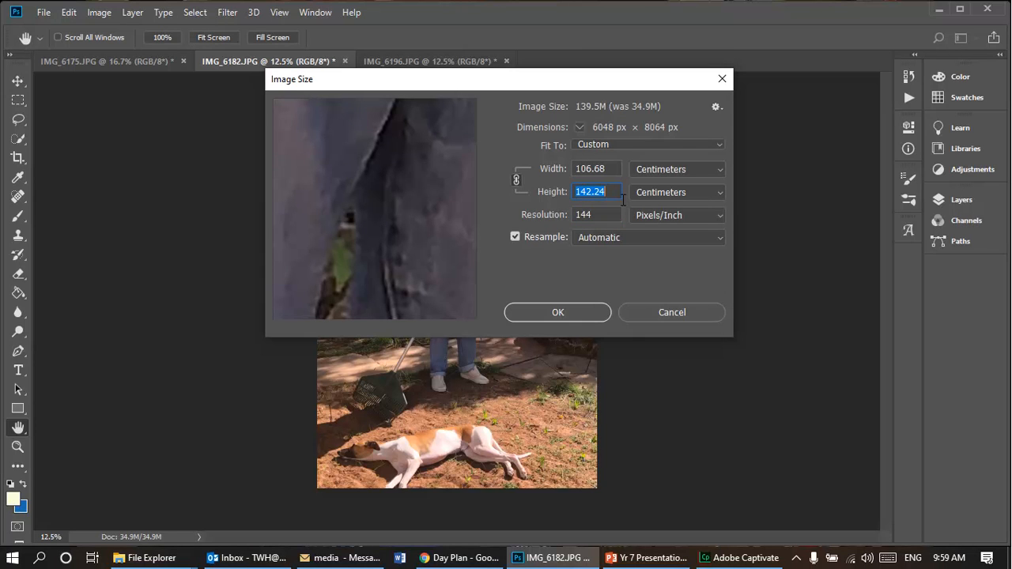
text(40)
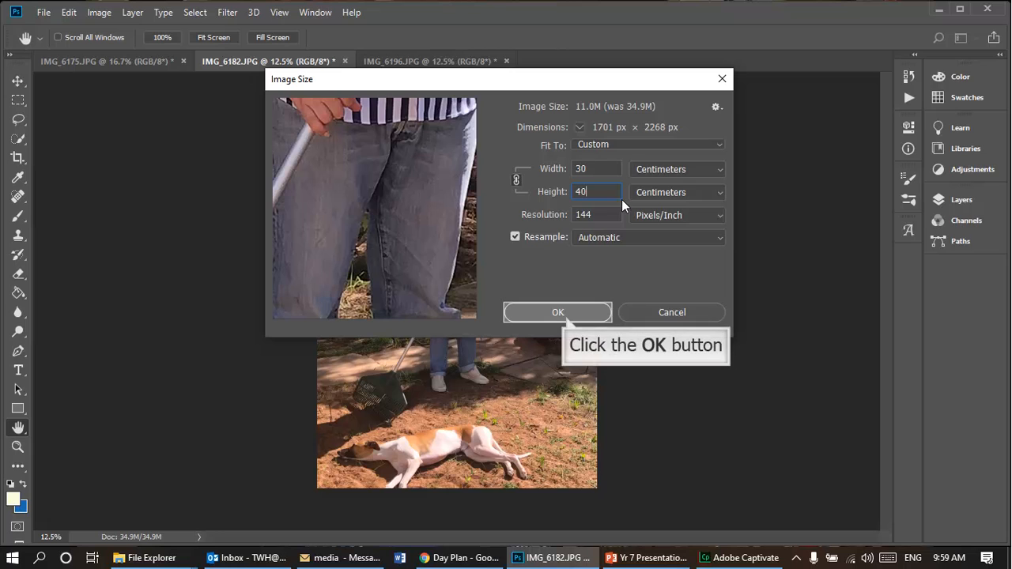
click(567, 315)
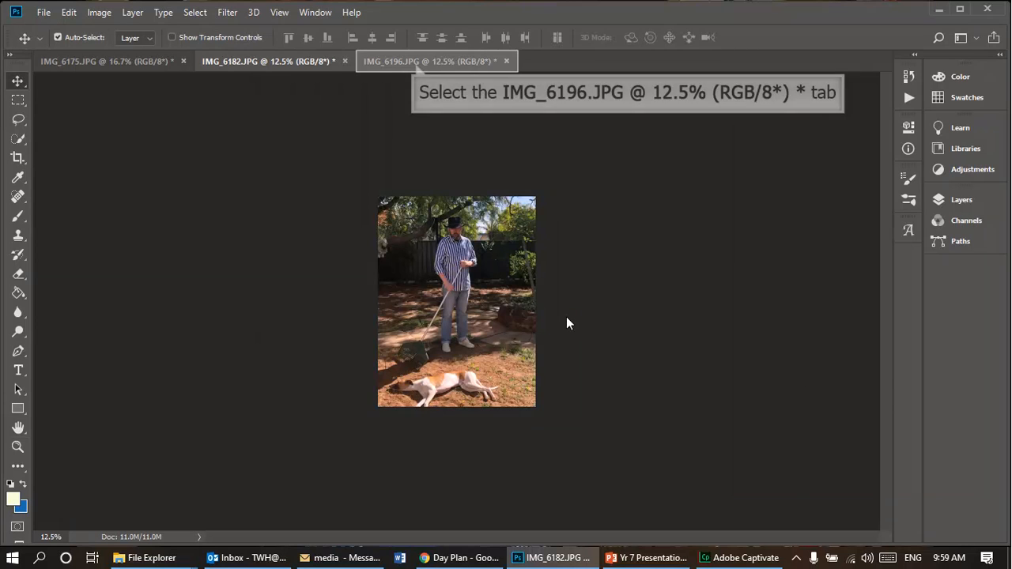
- Resize IMG_6196.JPG to a resolution of 144 pixels/inch and a height of 40 cm
click(416, 67)
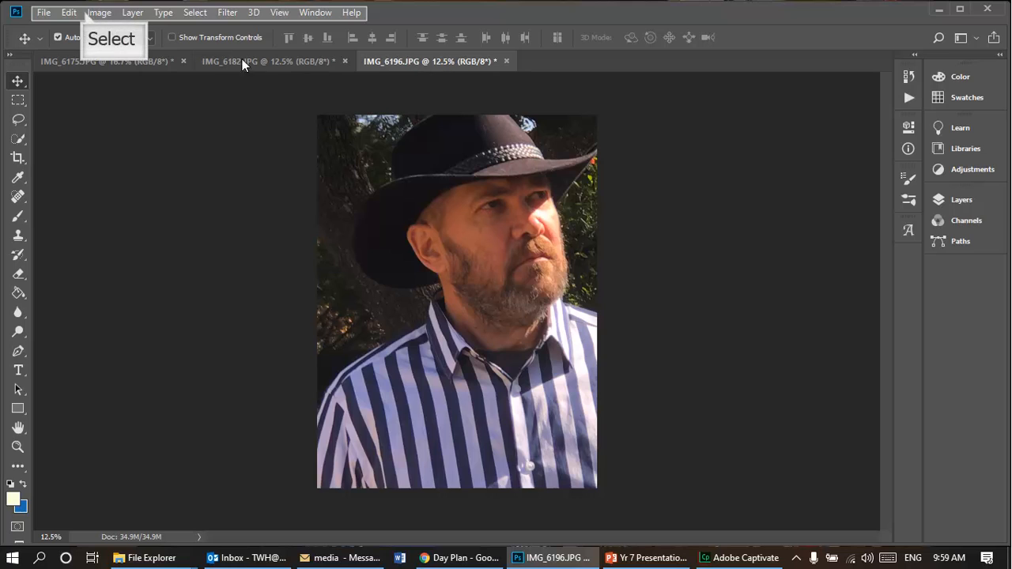
click(88, 15)
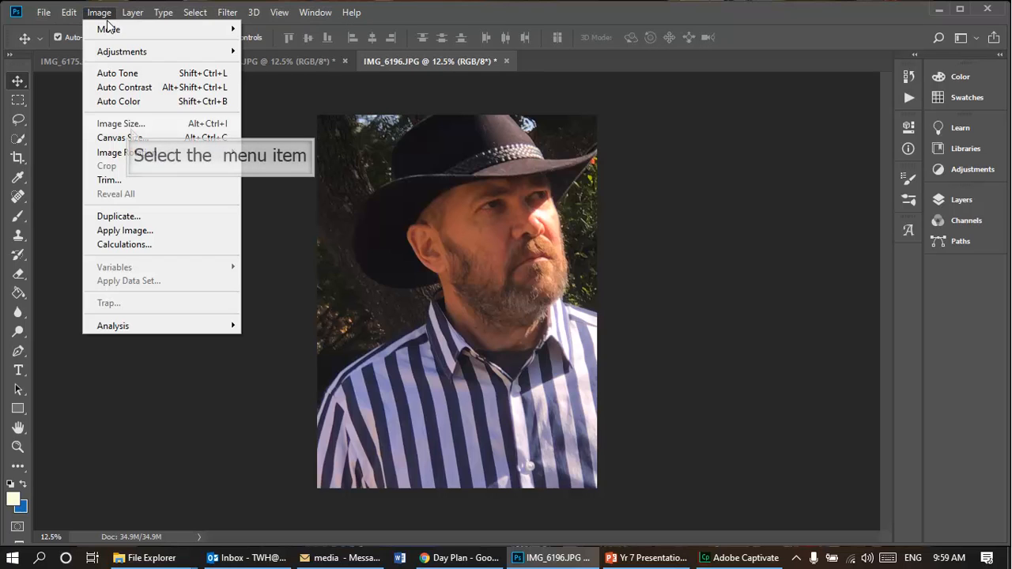
click(131, 125)
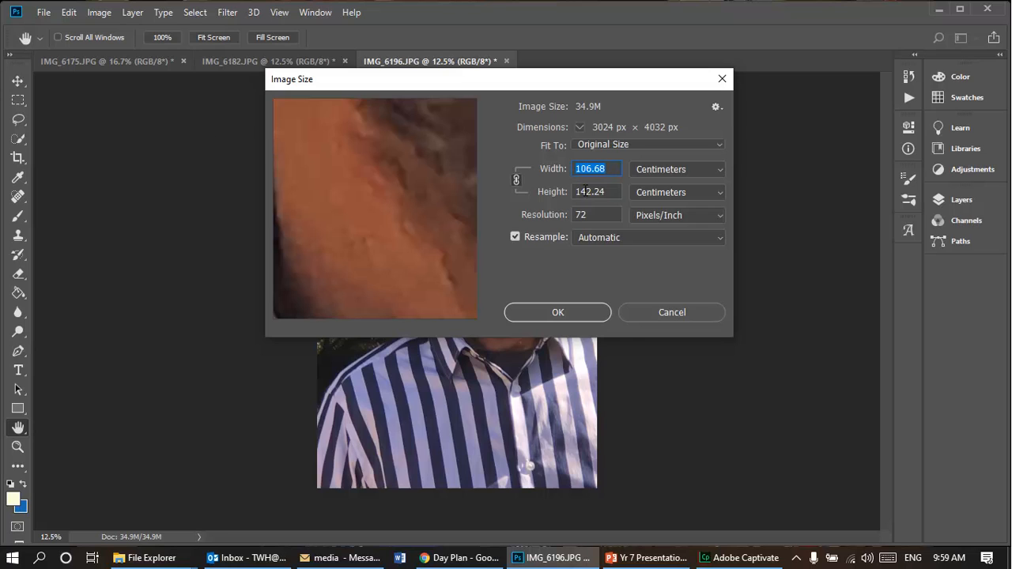
drag(598, 216, 575, 219)
text(144)
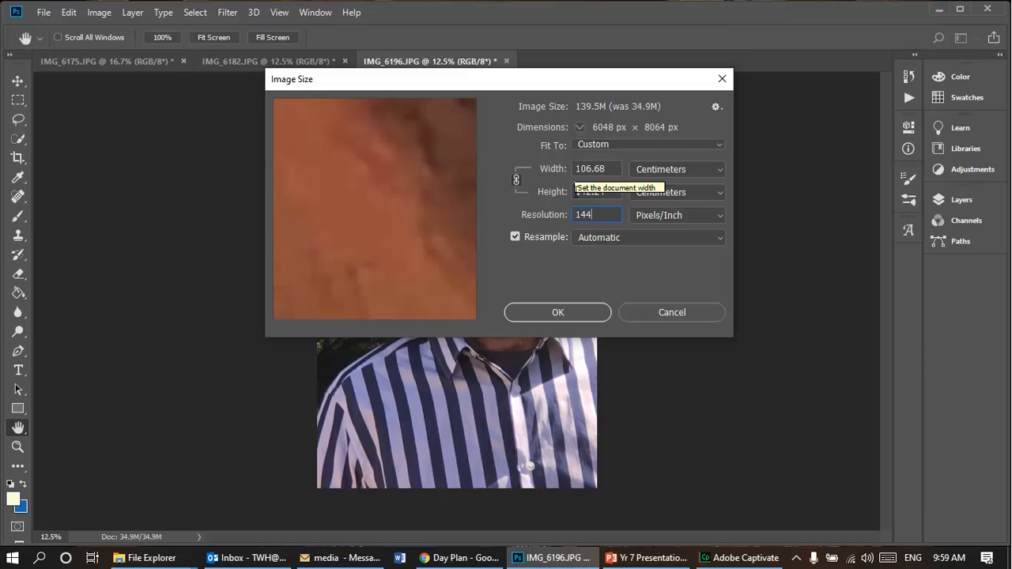
click(578, 192)
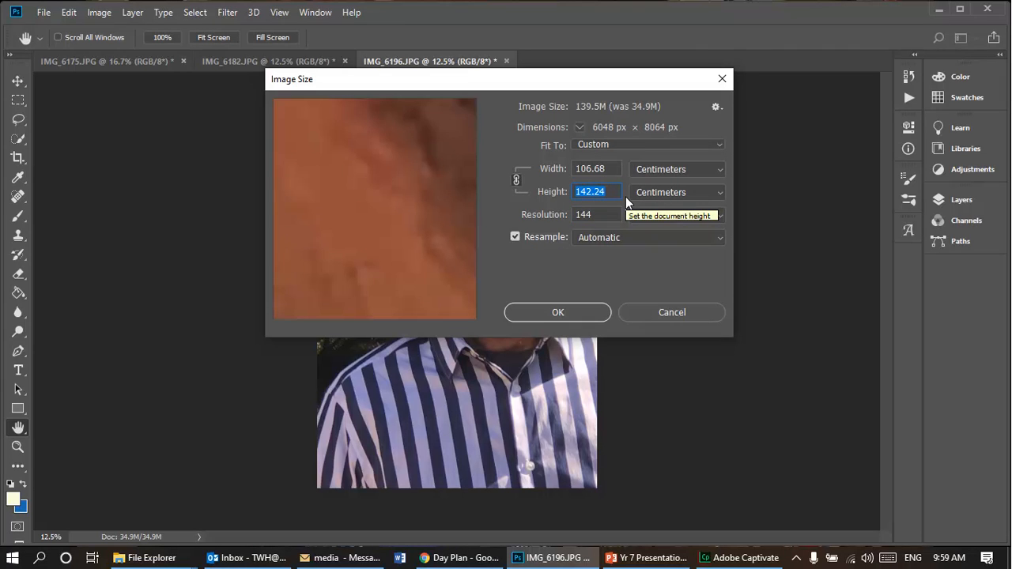
text(40)
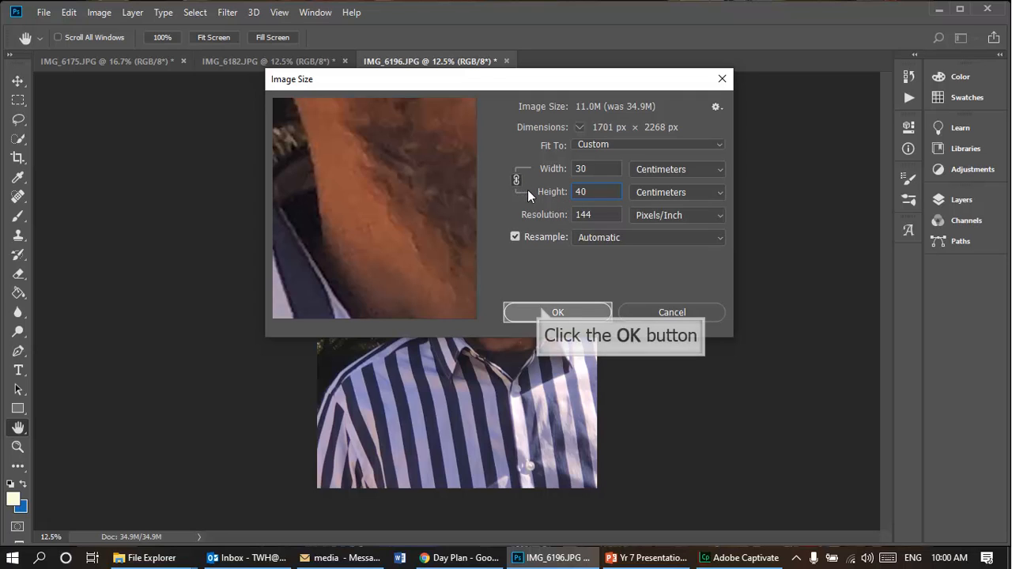
click(542, 312)
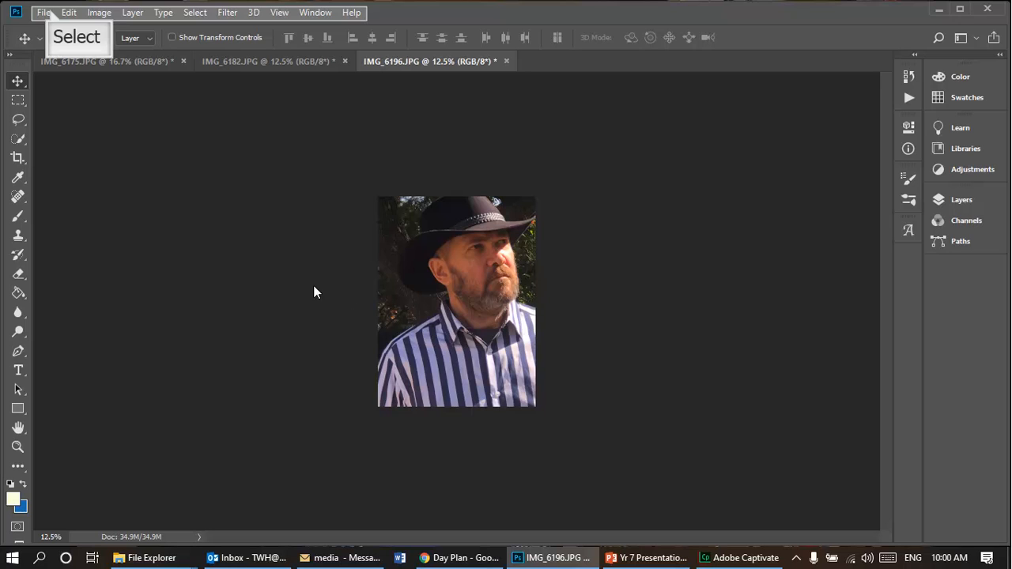
- Save the resized IMG_6196.JPG as a JPEG copy named series print 1.jpg in the for 7 photos folder, at quality 12
click(45, 12)
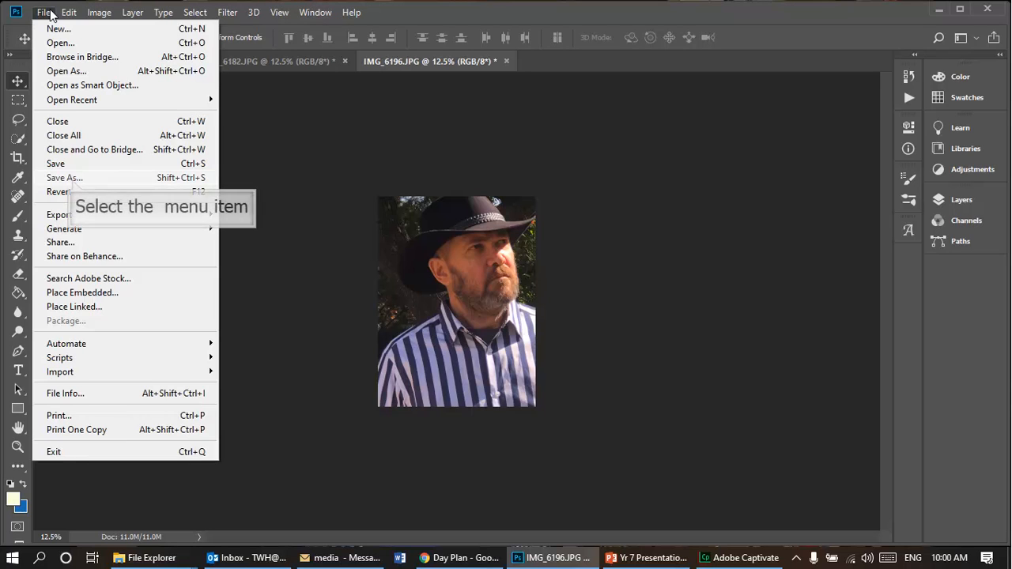
click(71, 178)
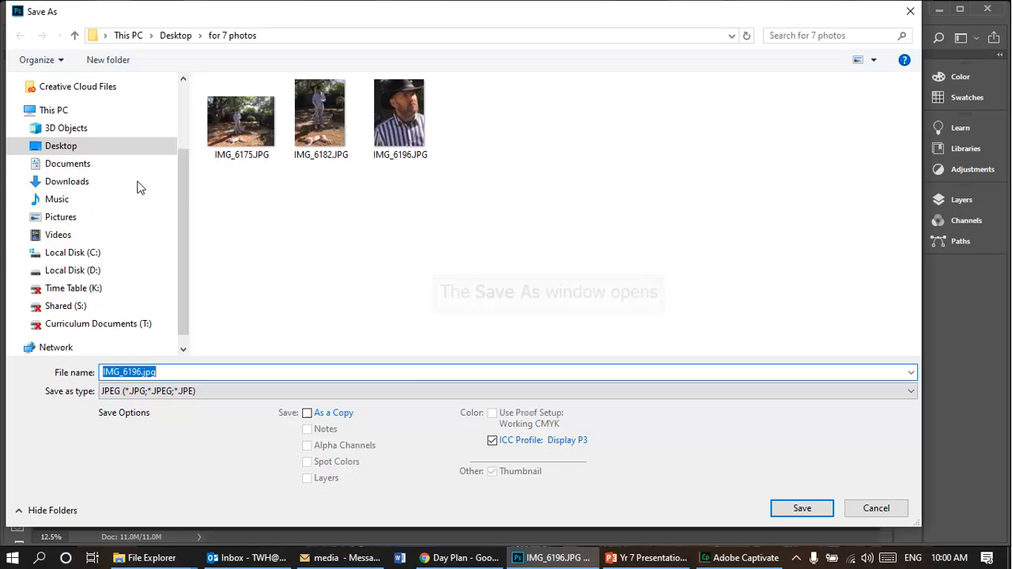
click(141, 374)
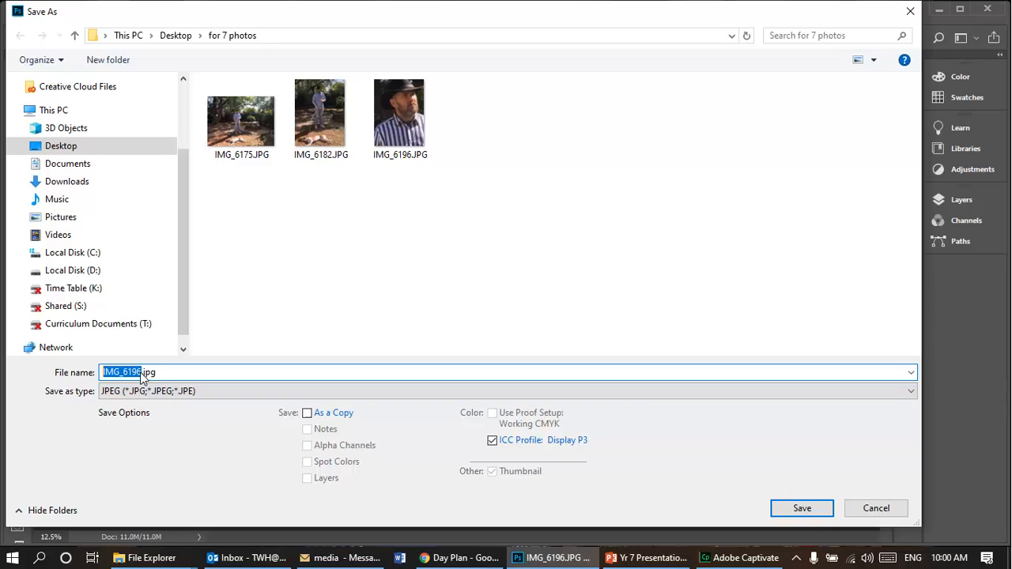
text(series print)
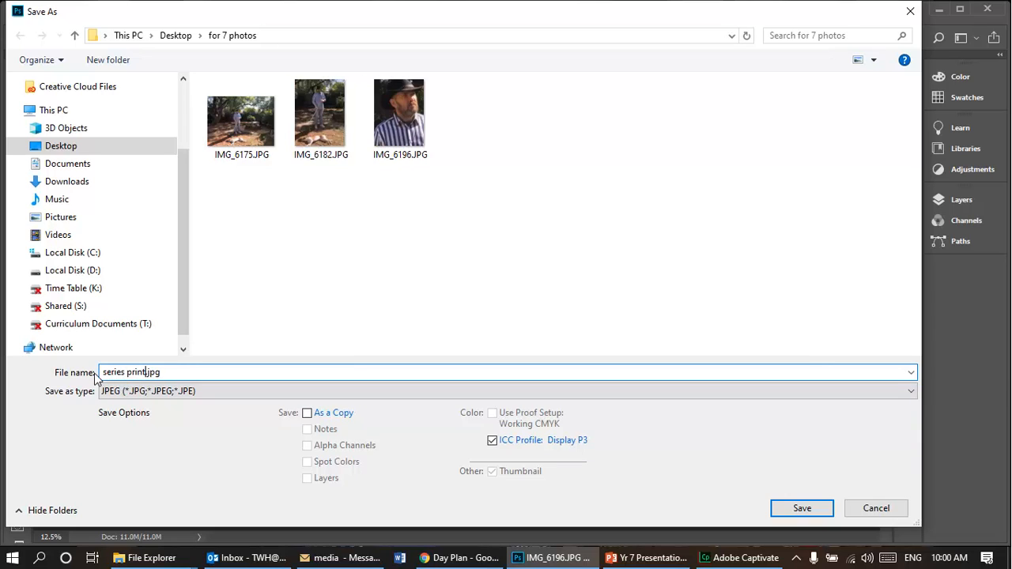
text( 1)
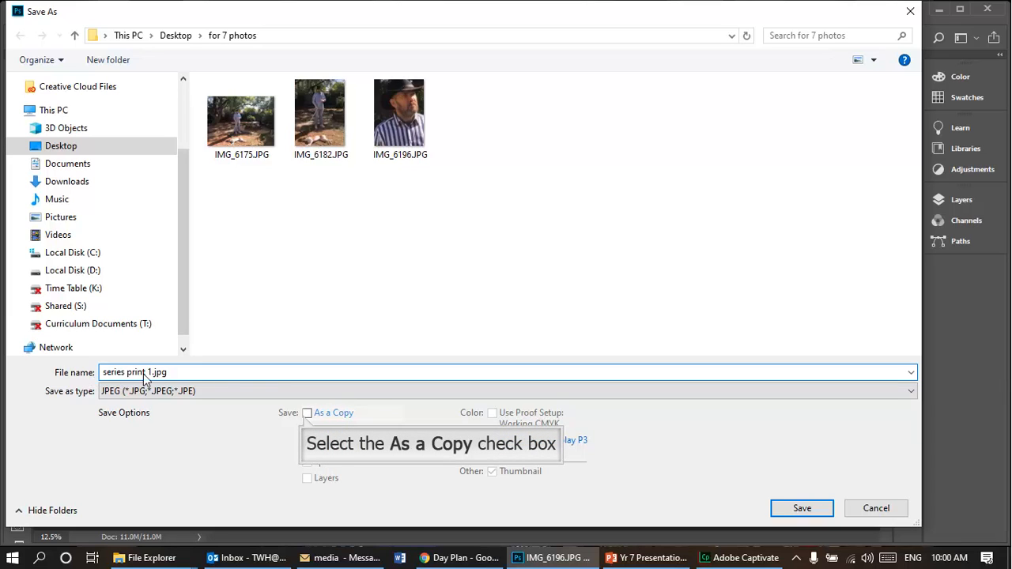
click(307, 414)
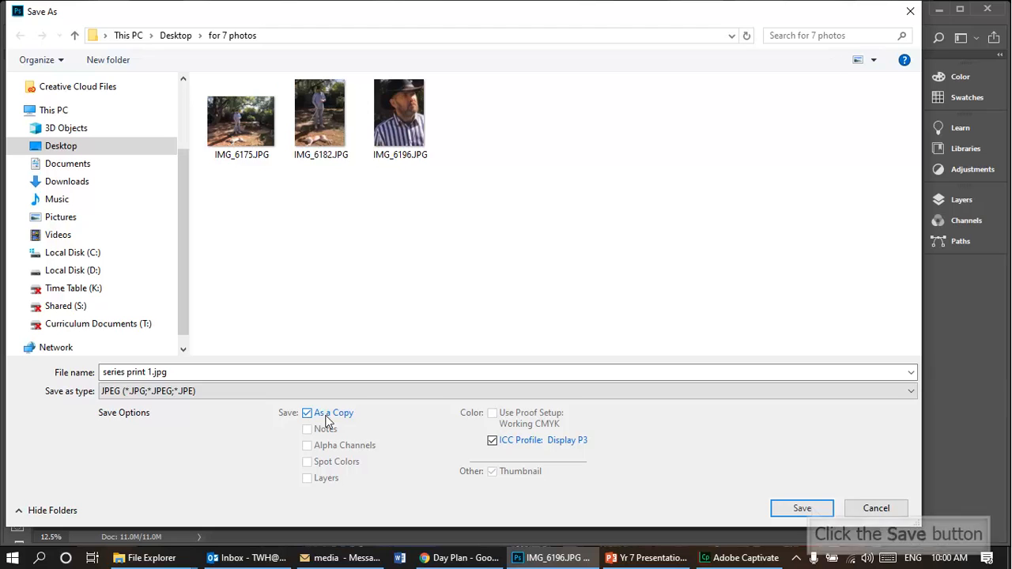
click(802, 509)
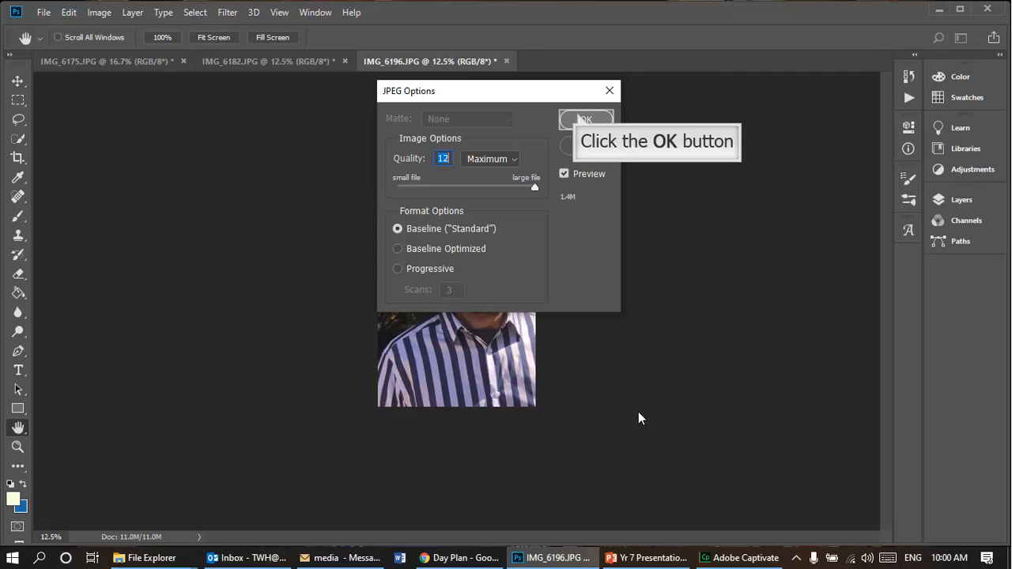
click(585, 120)
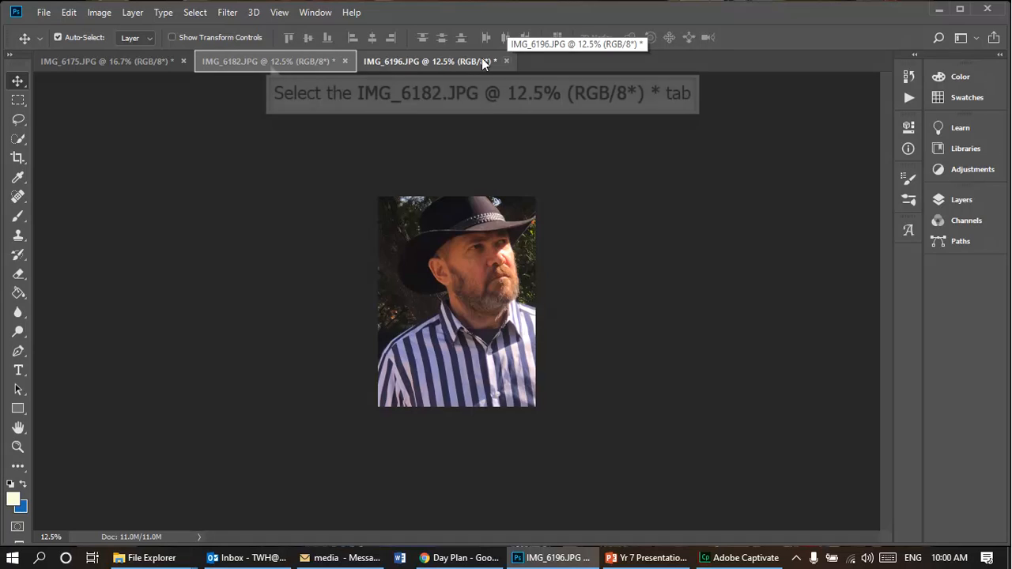
- Save the resized IMG_6182.JPG as a JPEG copy named series print 2.jpg in the same folder, at quality 12
click(271, 64)
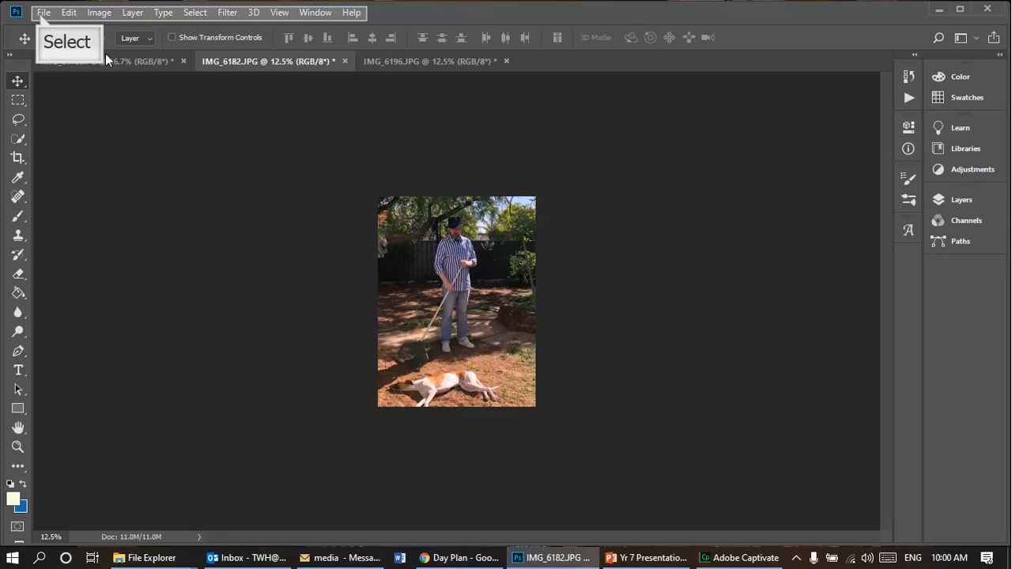
click(43, 12)
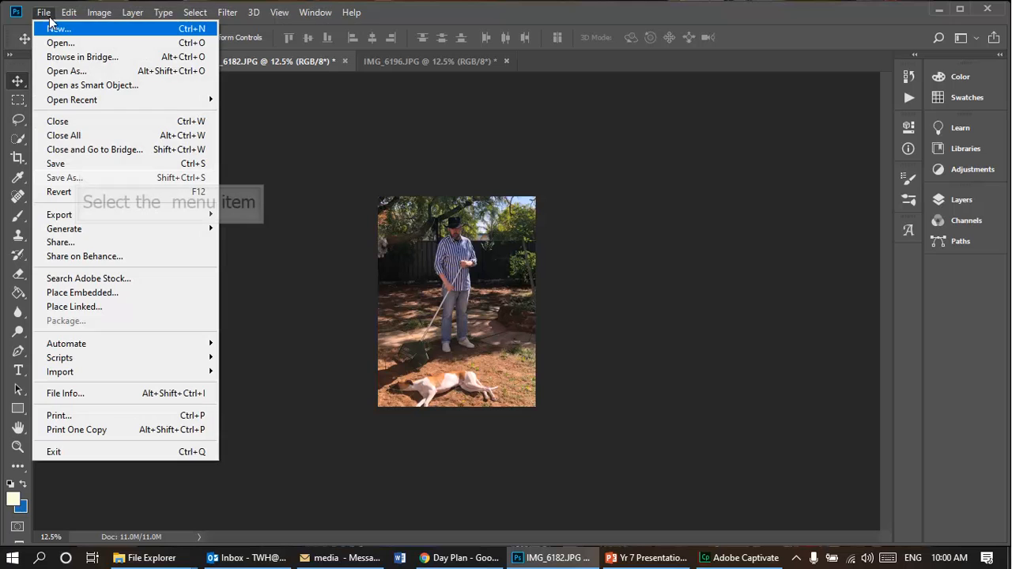
click(79, 178)
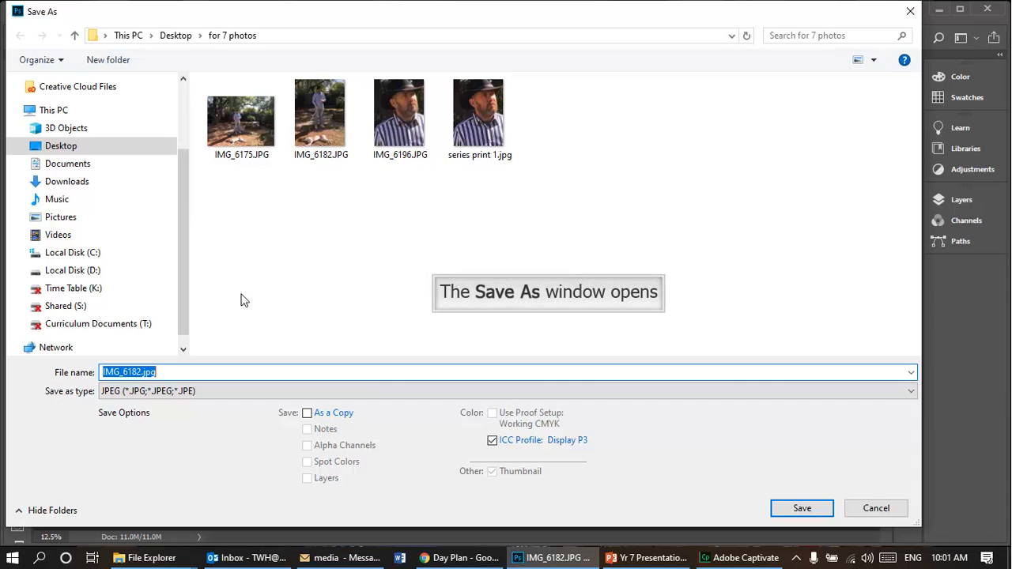
text(series print 2)
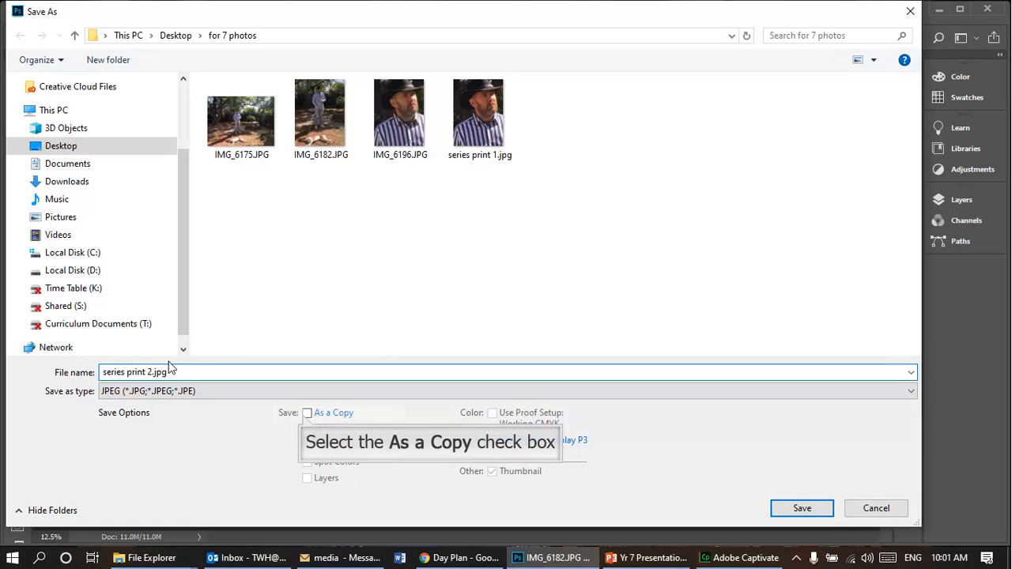
click(307, 412)
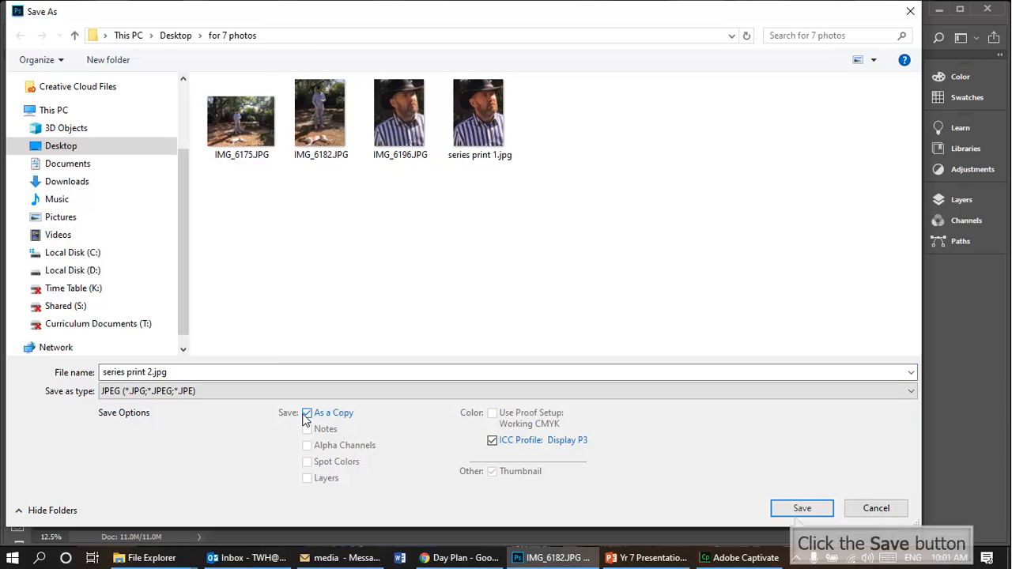
click(795, 514)
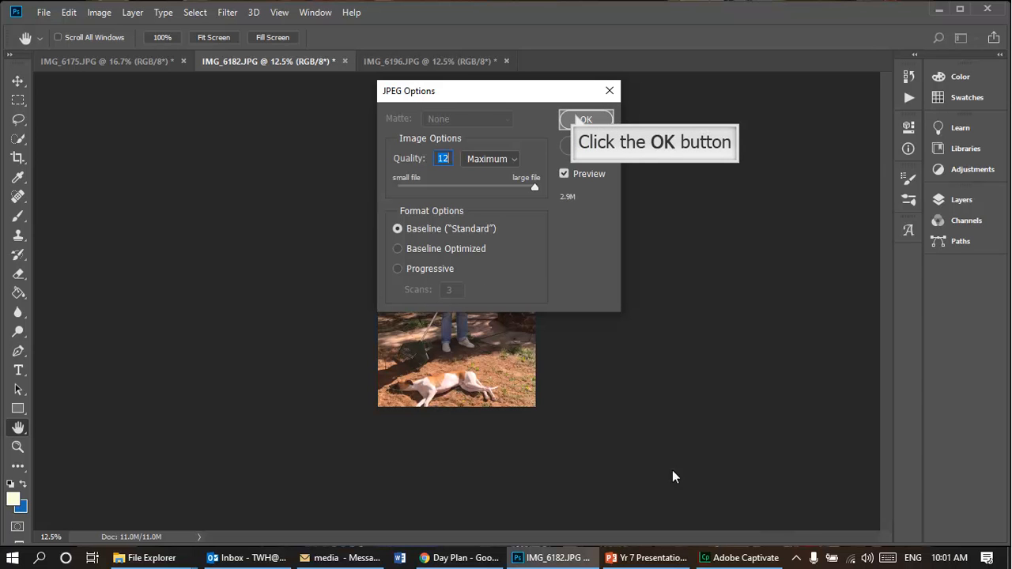
click(577, 119)
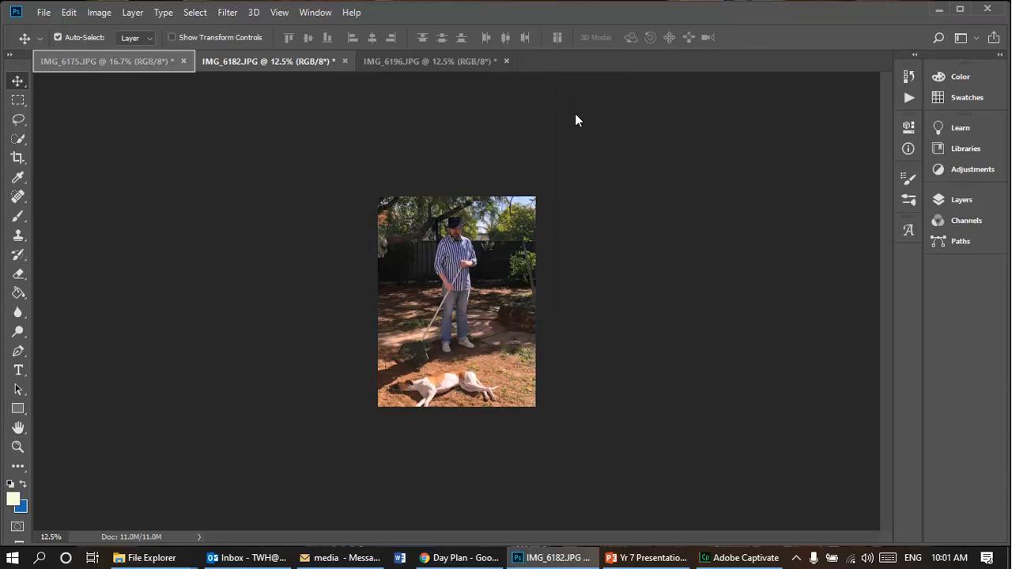
- Save the resized IMG_6175.JPG as a JPEG copy named series print 3.jpg in the same folder, at quality 12
click(103, 61)
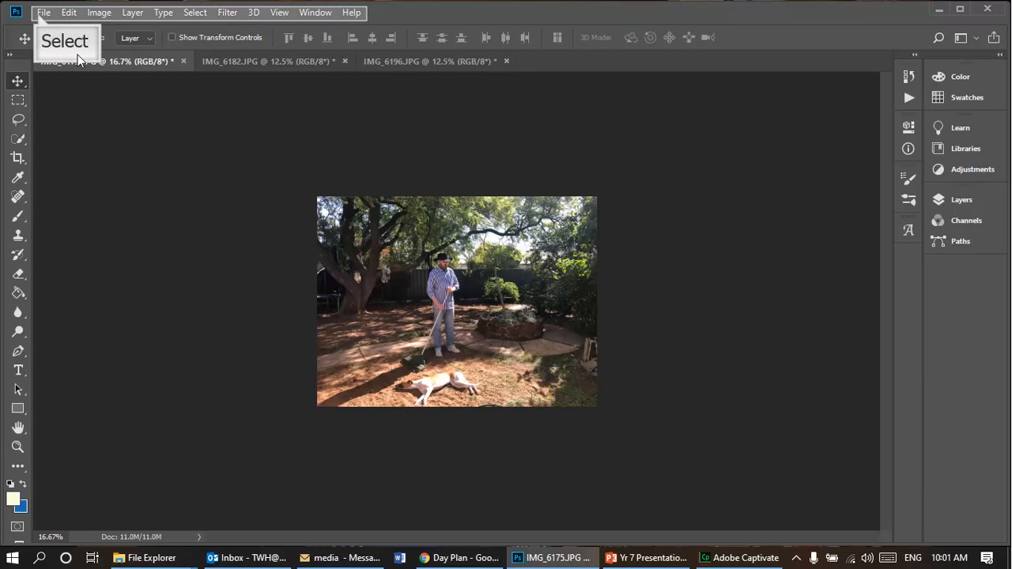
click(44, 12)
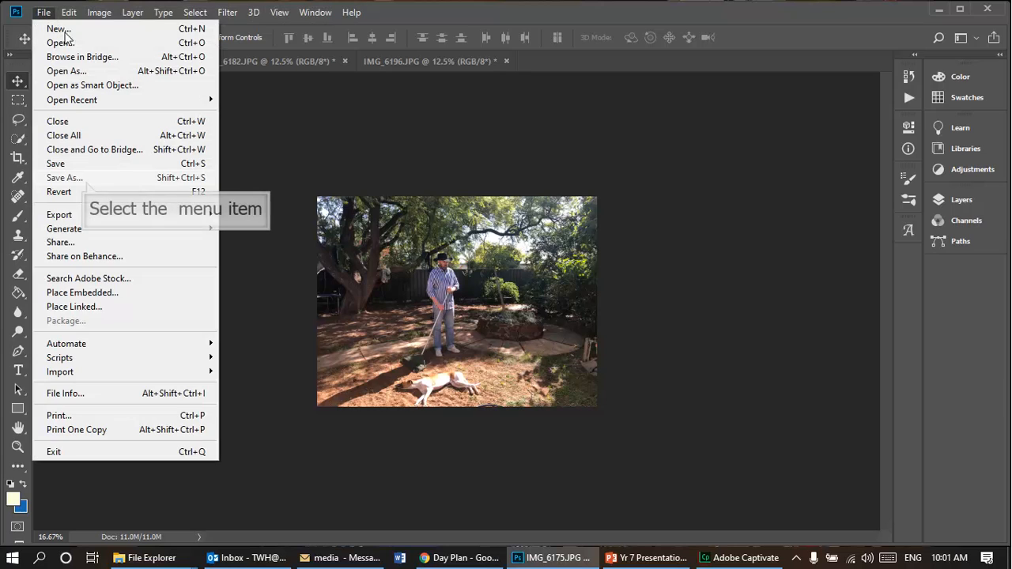
click(86, 180)
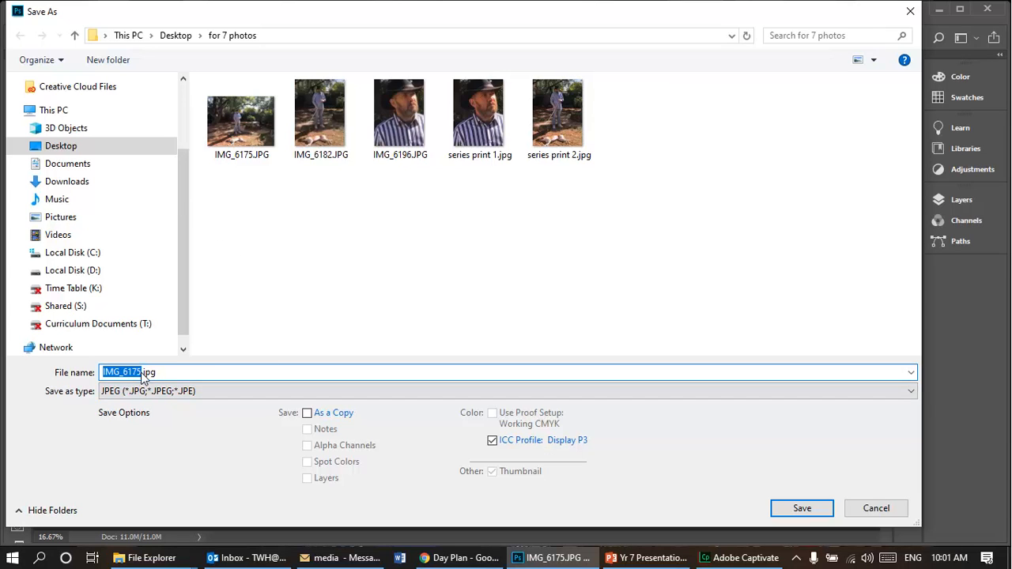
text(series print 3)
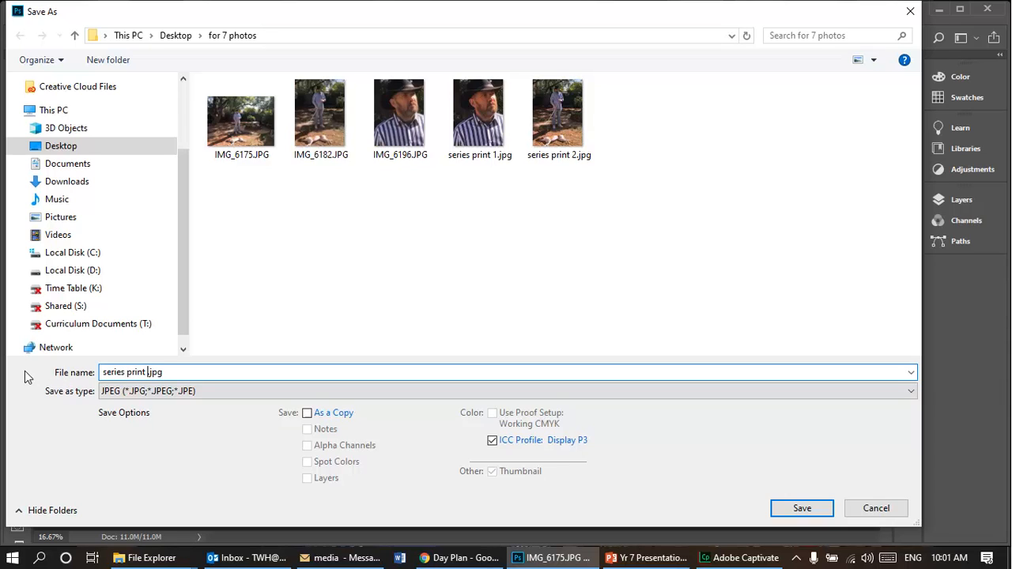
click(307, 413)
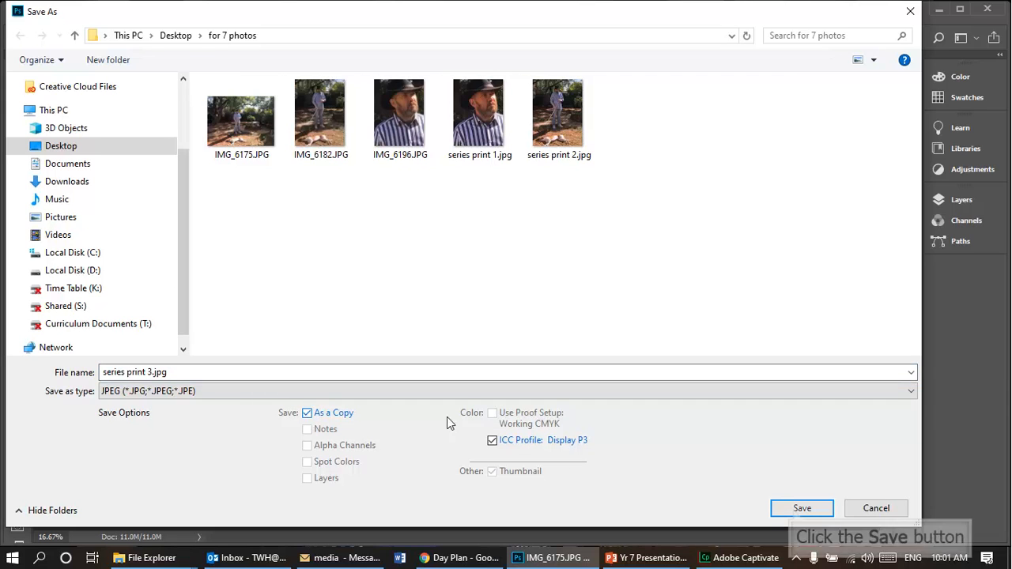
click(794, 508)
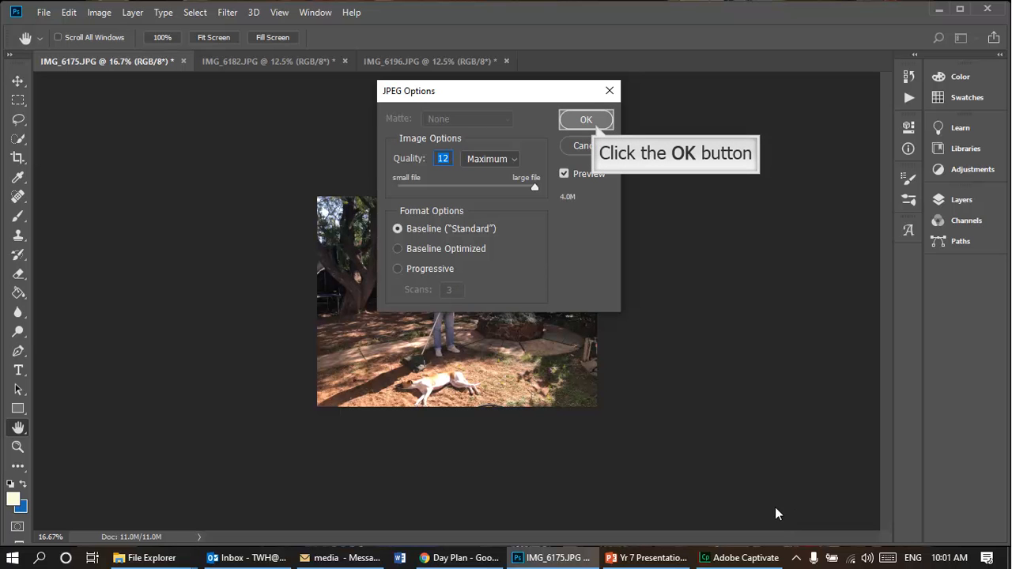
click(595, 125)
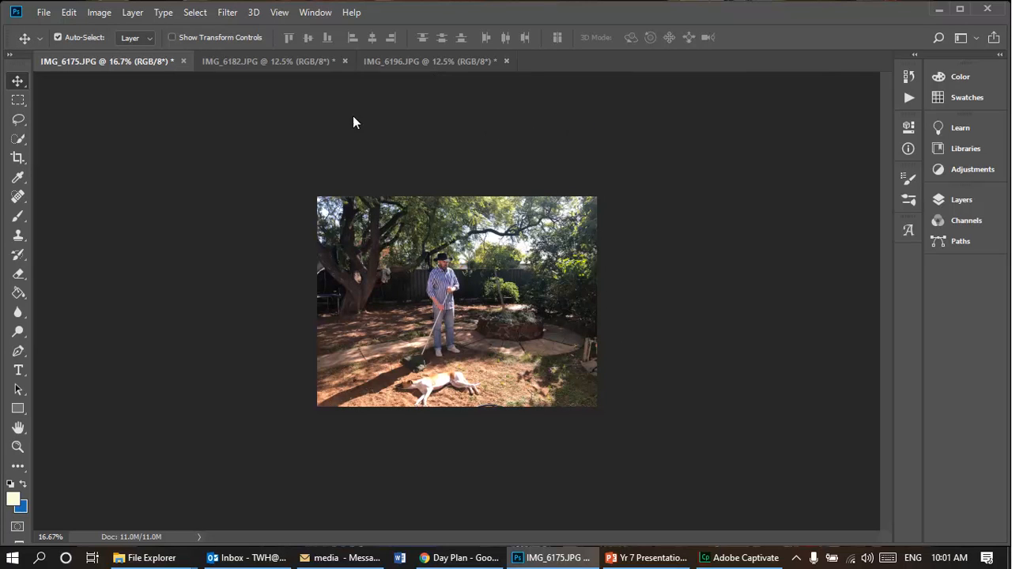
- Close IMG_6175.JPG, IMG_6182.JPG and IMG_6196.JPG without saving changes to the originals
click(182, 61)
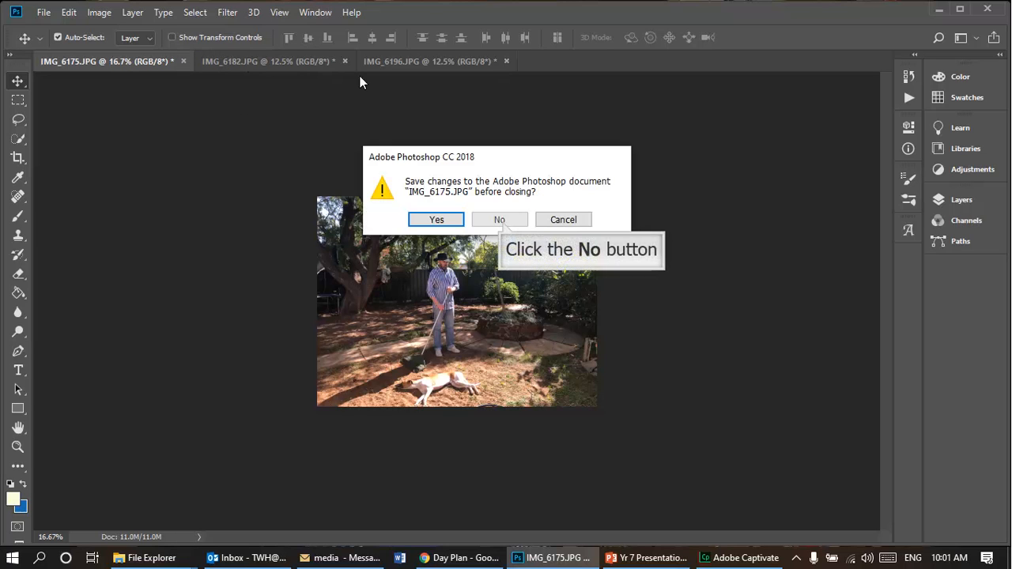
click(501, 222)
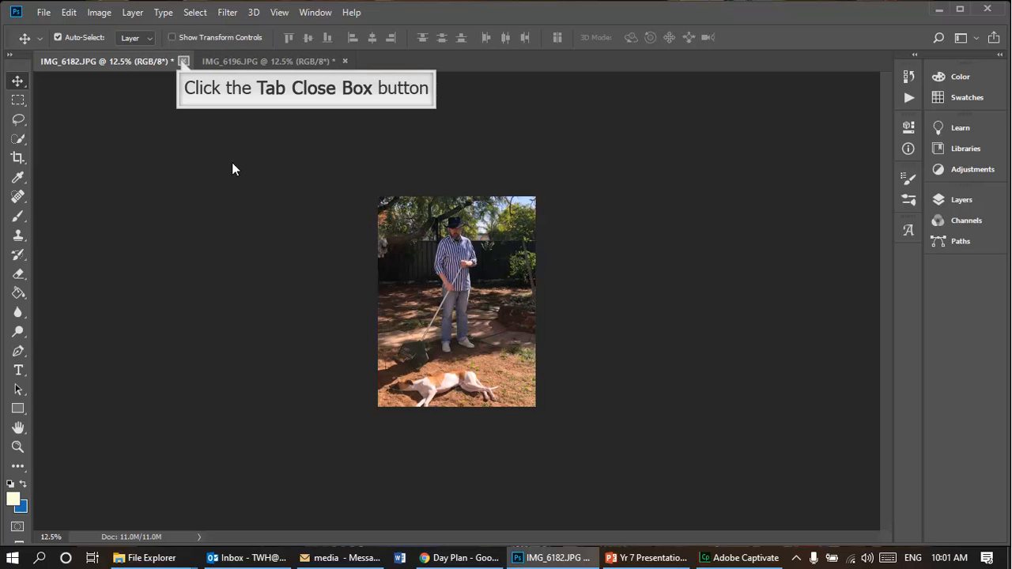
click(182, 61)
click(500, 220)
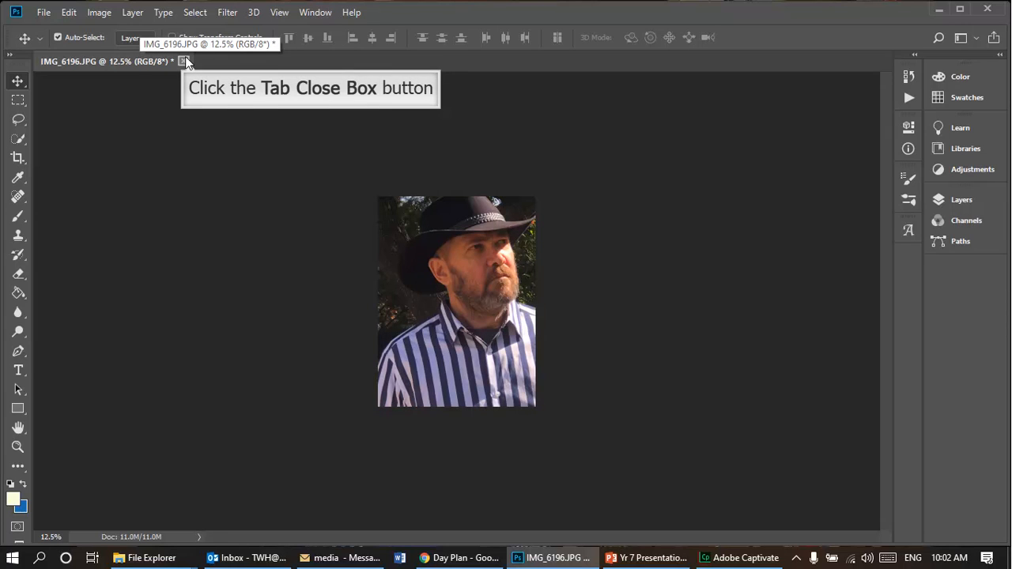
click(184, 61)
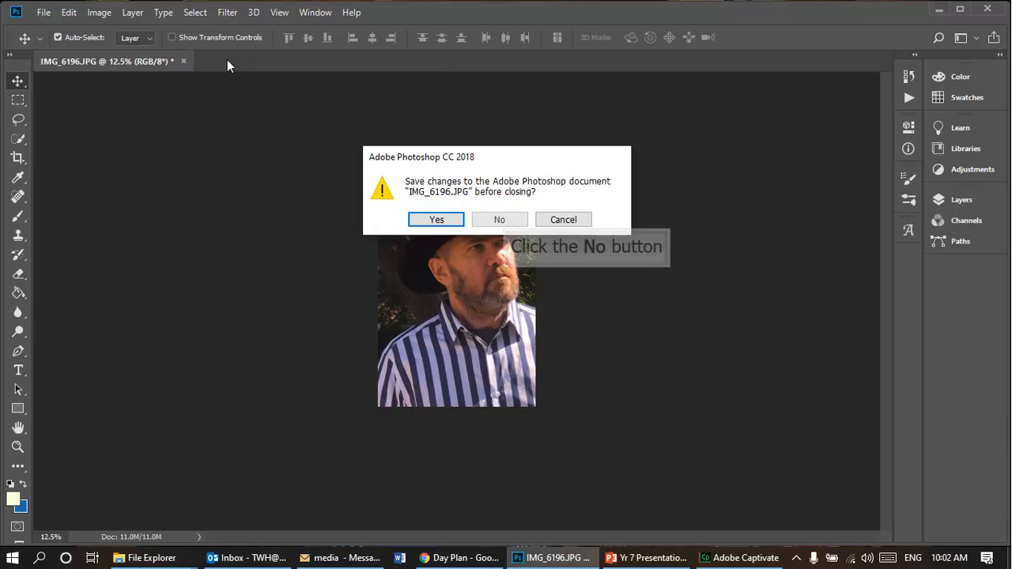
click(500, 220)
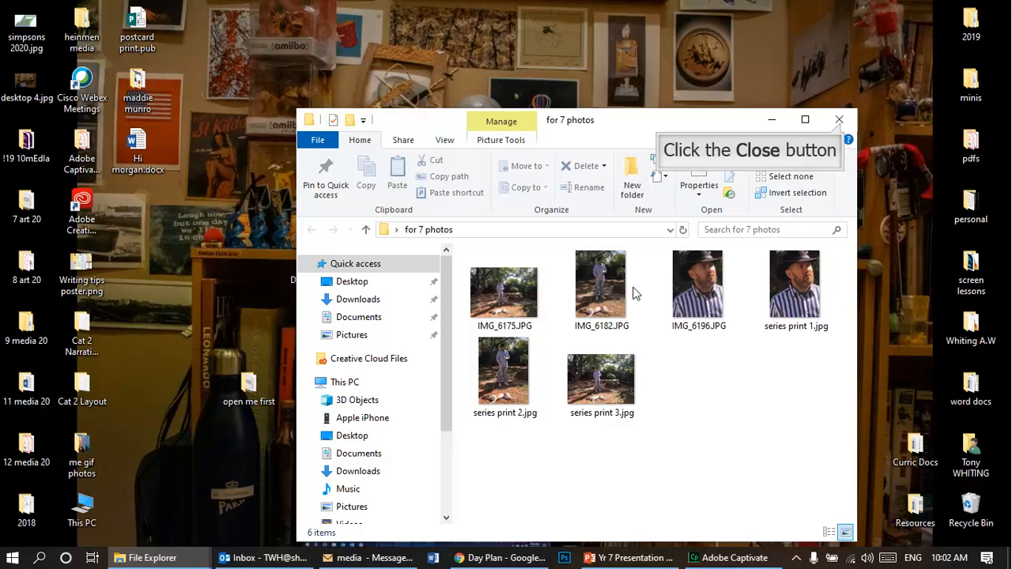
- Close the for 7 photos folder window, switch to Outlook and select series print 1.jpg through series print 3.jpg as email attachments
click(840, 123)
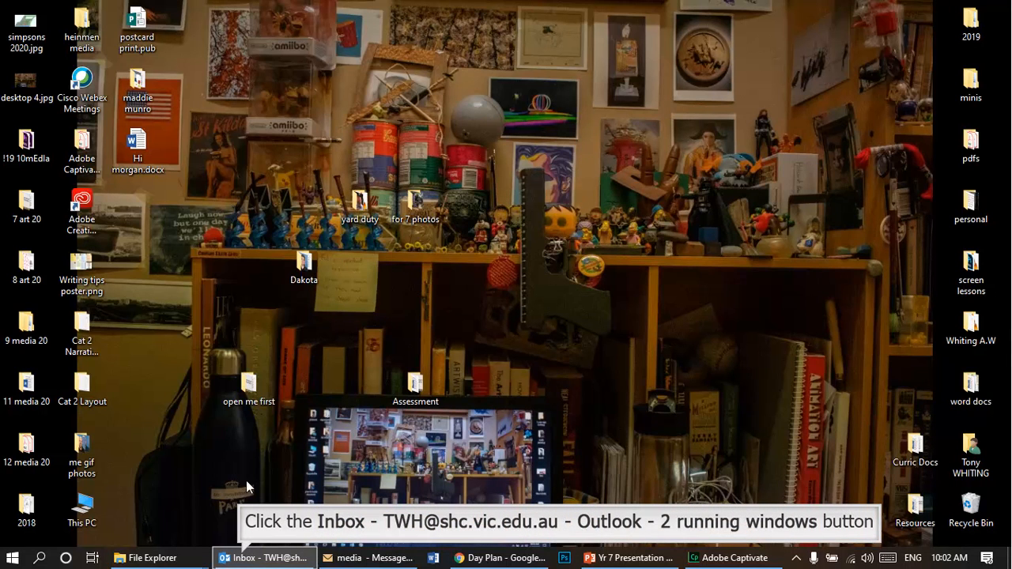
click(242, 555)
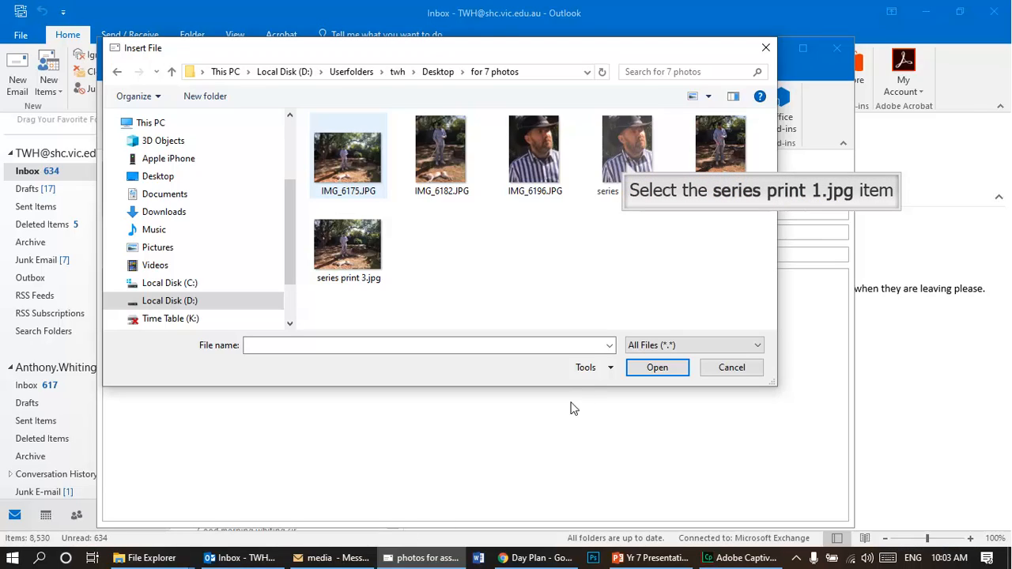
click(630, 167)
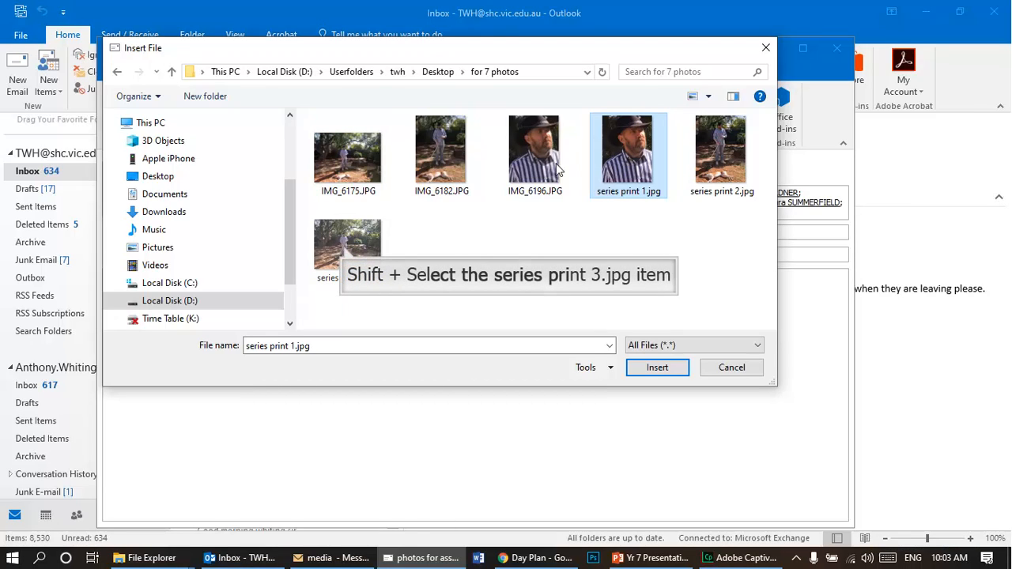
shift+click(345, 250)
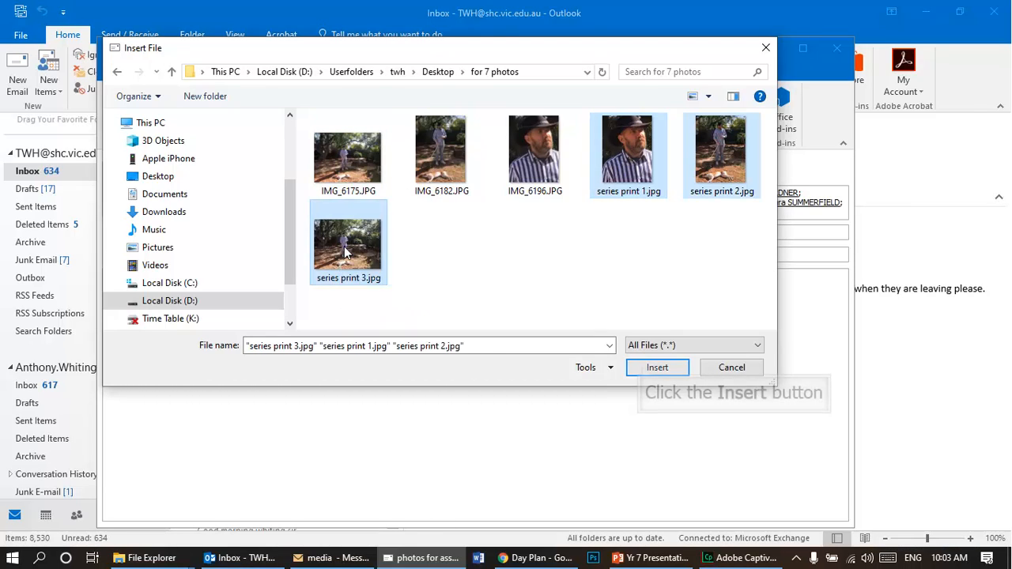